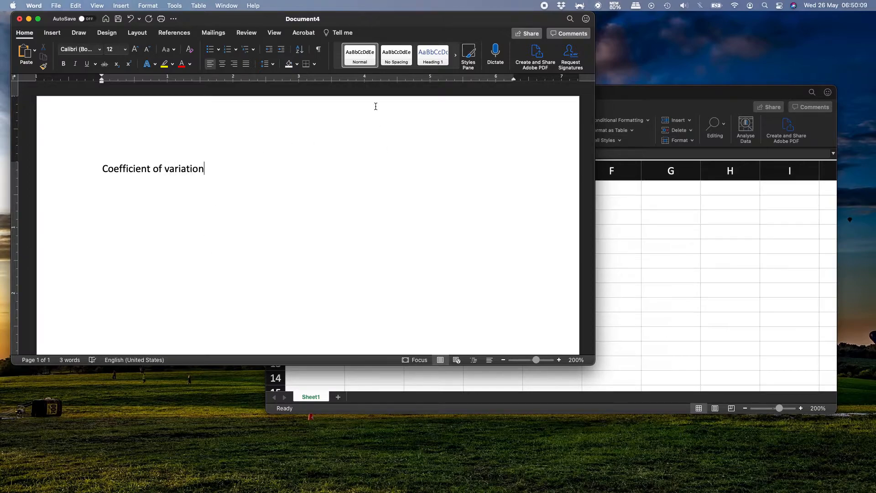
- Apply the Heading 1 style to the line "Coefficient of variation" and start a new paragraph below it
{"action": "left_click", "coordinate": [396, 72]}
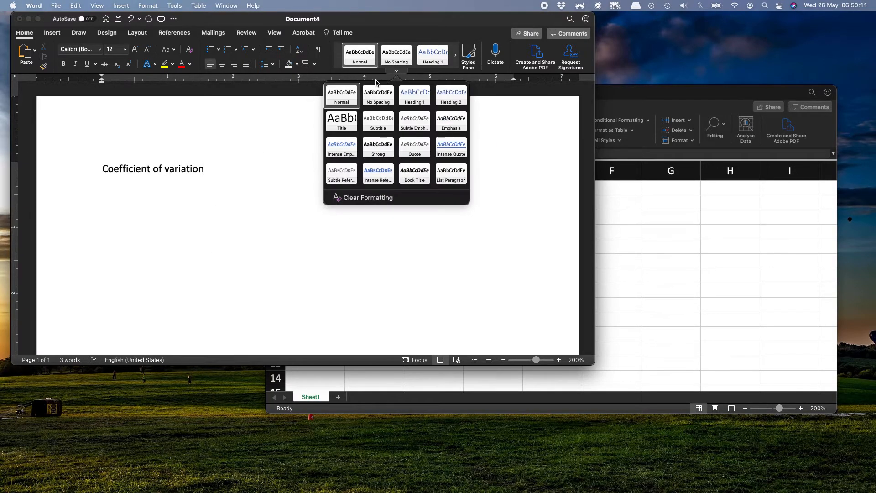
{"action": "left_click", "coordinate": [413, 97]}
{"action": "key", "text": "Return"}
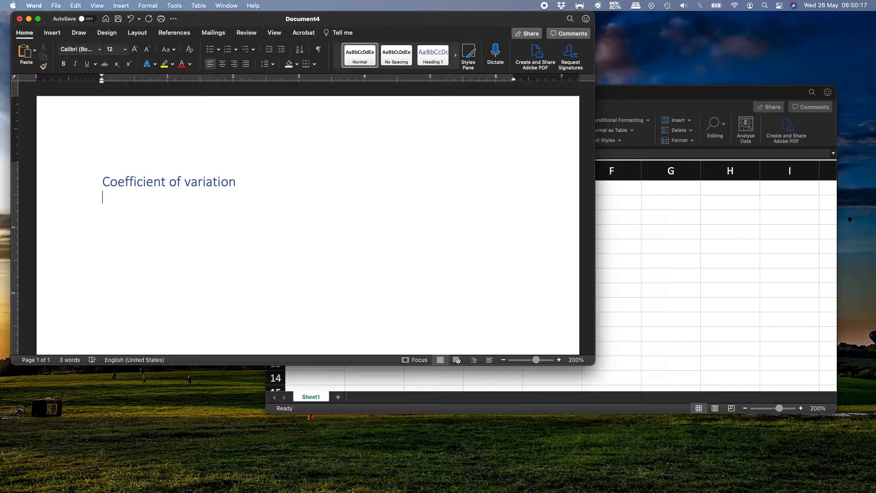
{"action": "key", "text": "ctrl+Up"}
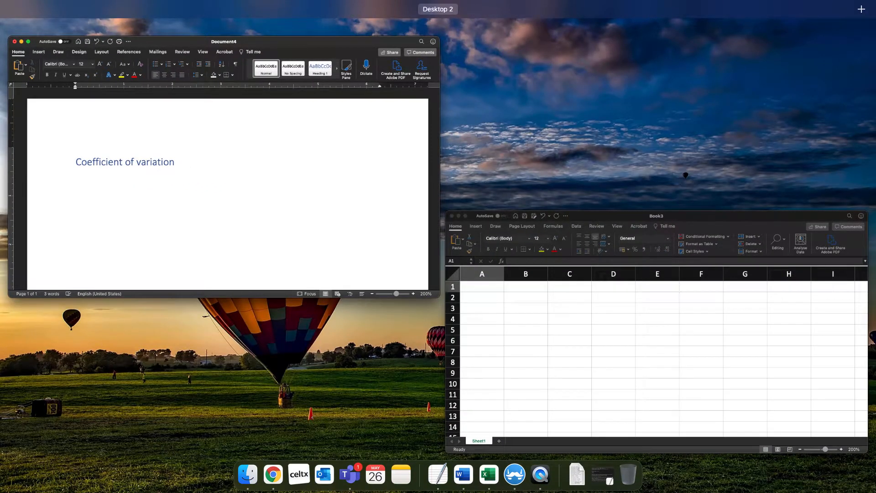
{"action": "key", "text": "ctrl+Up"}
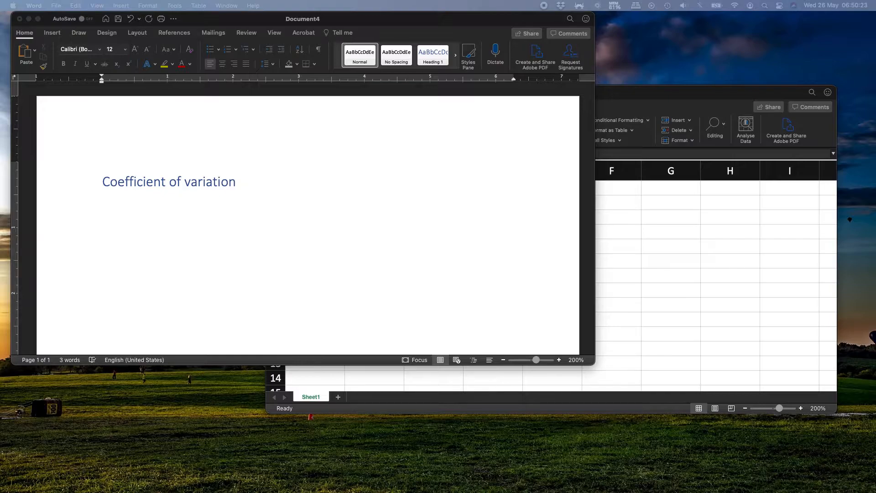
- Write "Dispersion of a frequency distribution that is often presented as percentage" under the heading
{"action": "left_click", "coordinate": [174, 236]}
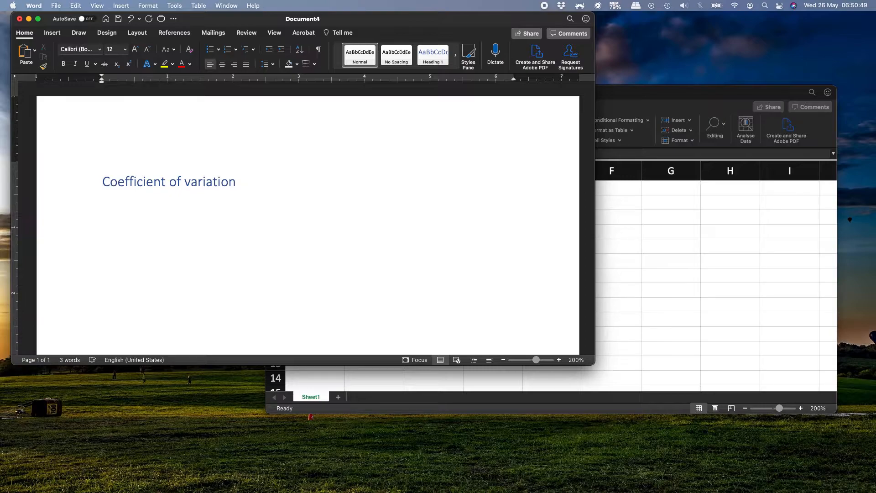
{"action": "type", "text": "Dispersion of a frequen"}
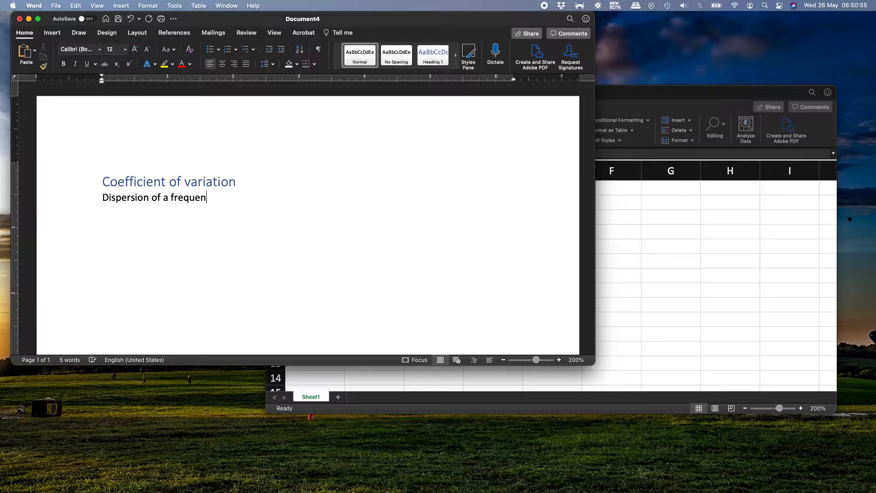
{"action": "type", "text": "cy distribution th"}
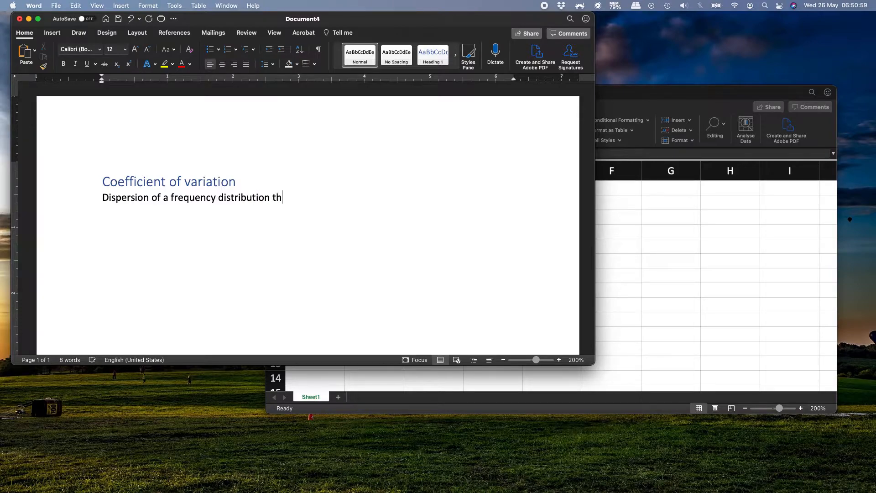
{"action": "type", "text": "at is o"}
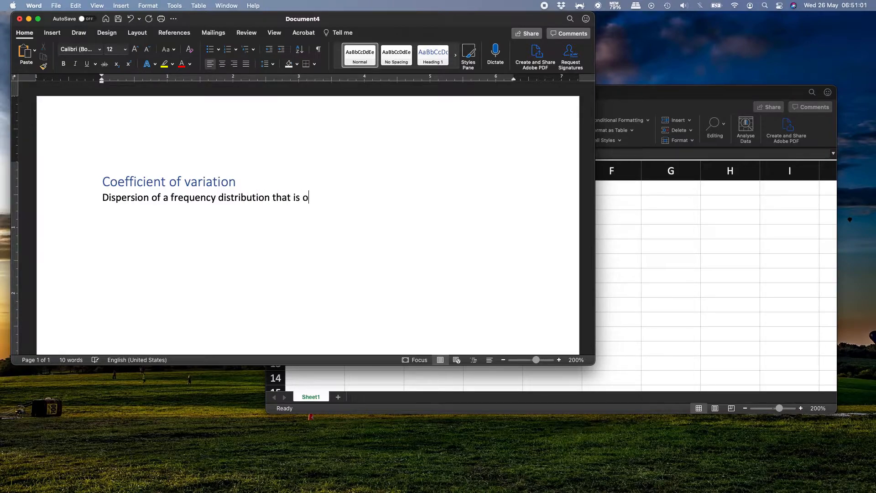
{"action": "type", "text": "ften p"}
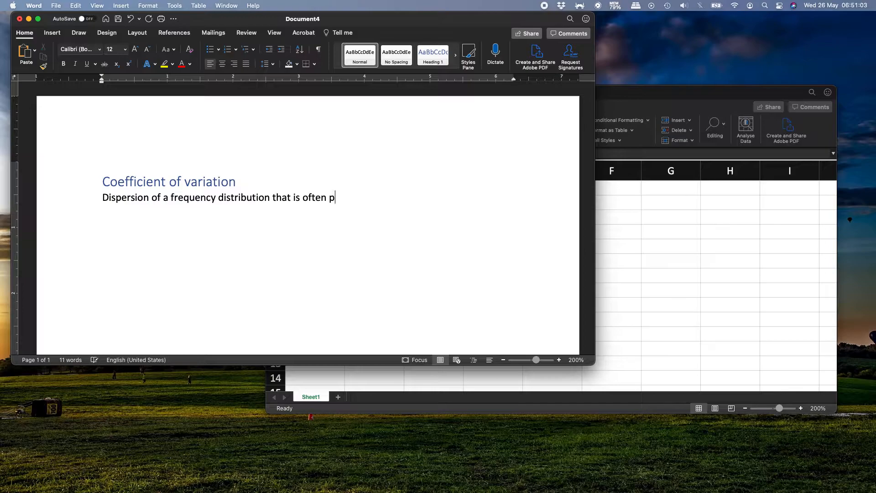
{"action": "type", "text": "resented "}
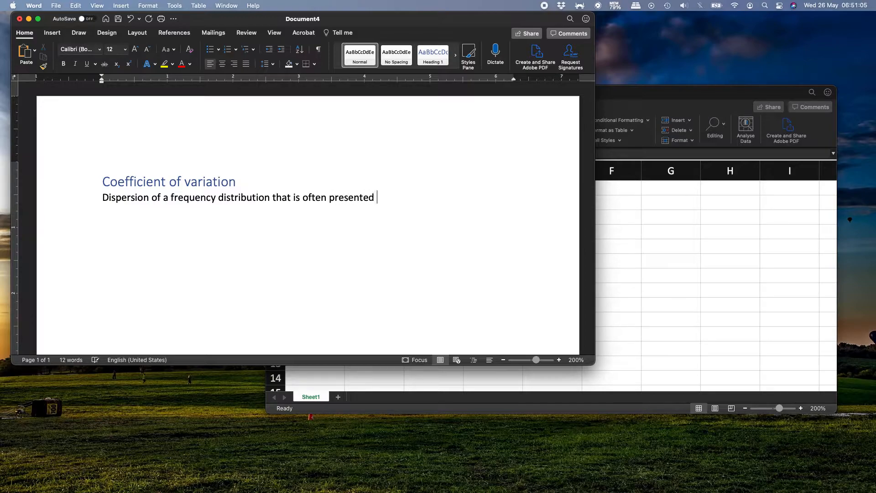
{"action": "type", "text": "as percetn"}
{"action": "key", "text": "BackSpace"}
{"action": "key", "text": "BackSpace"}
{"action": "type", "text": "ntage. It also "}
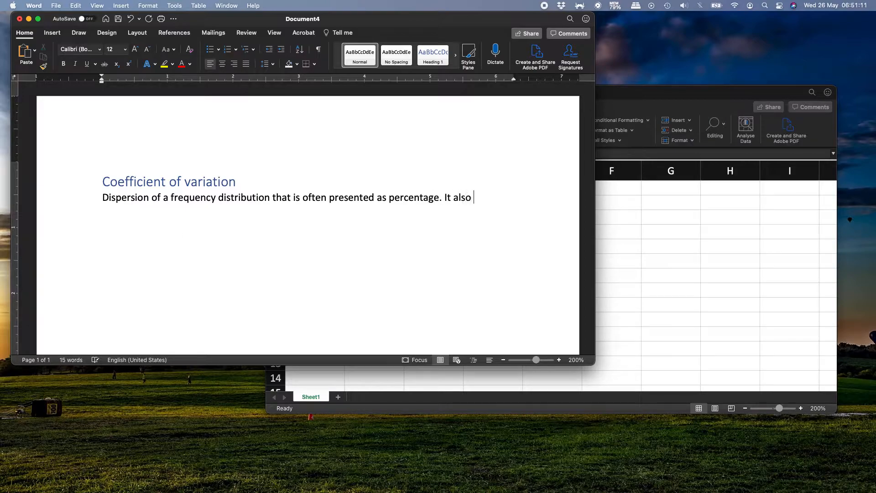
{"action": "type", "text": "defined as th"}
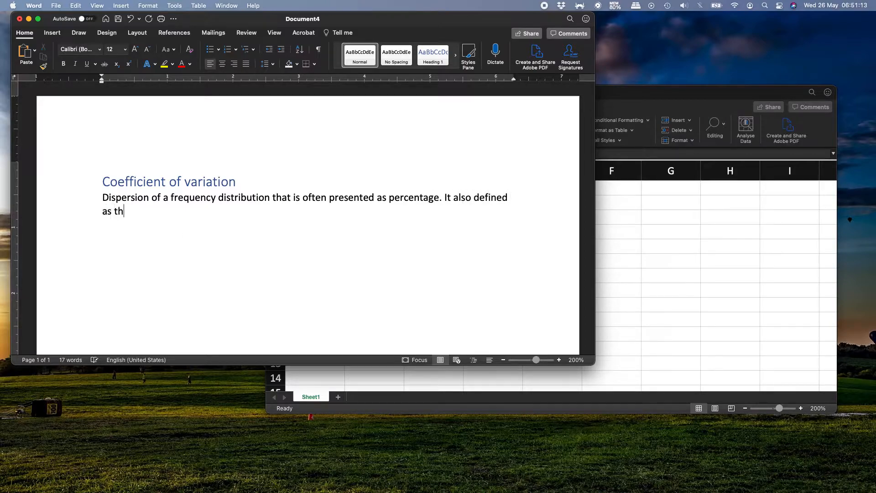
{"action": "type", "text": "e ratio"}
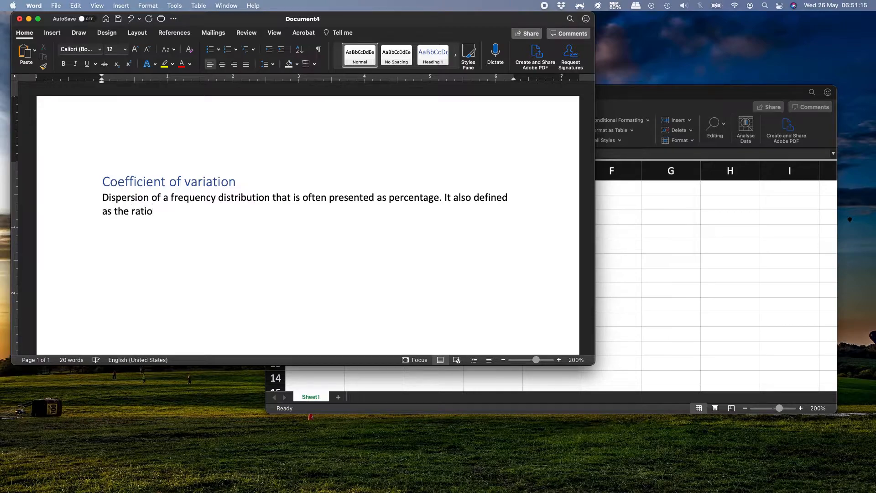
{"action": "type", "text": " of the standard deviation to the"}
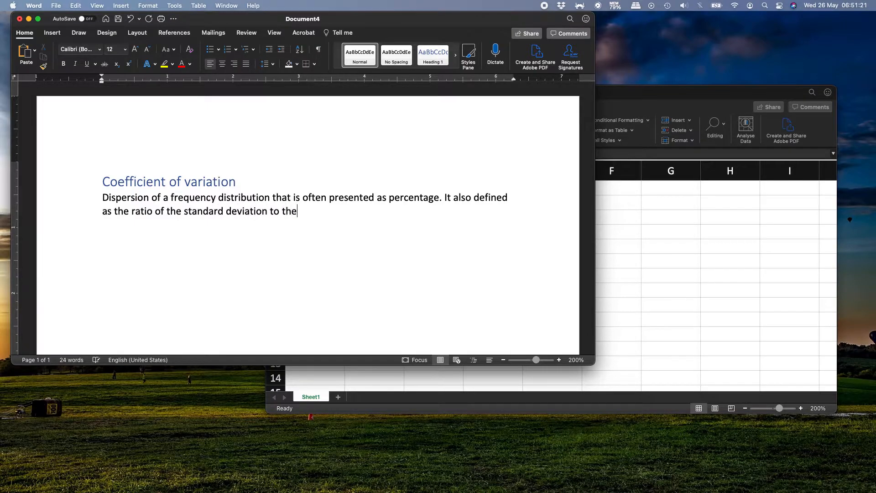
{"action": "type", "text": " mean."}
- End the sentence, add "It also defined as the ratio of the standard deviation to the mean." and leave a blank line below
{"action": "key", "text": "Return"}
{"action": "key", "text": "Return"}
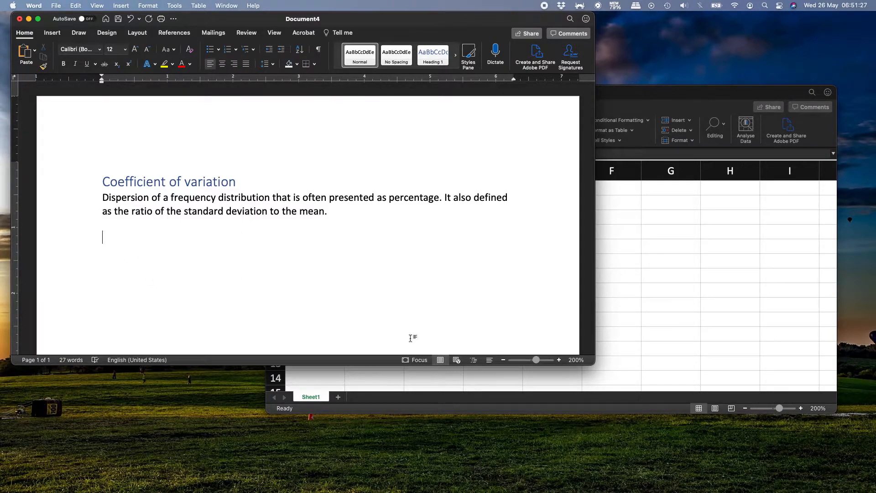
- Add a "Formula" line below the definition and paste the equation Cv = σ/μ under it
{"action": "left_click_drag", "start_coordinate": [386, 366], "coordinate": [370, 482]}
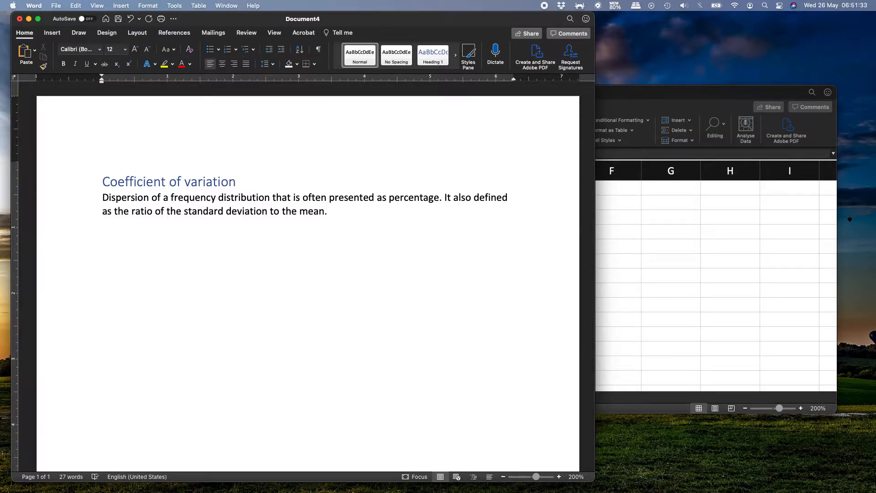
{"action": "type", "text": "Formula"}
{"action": "key", "text": "Return"}
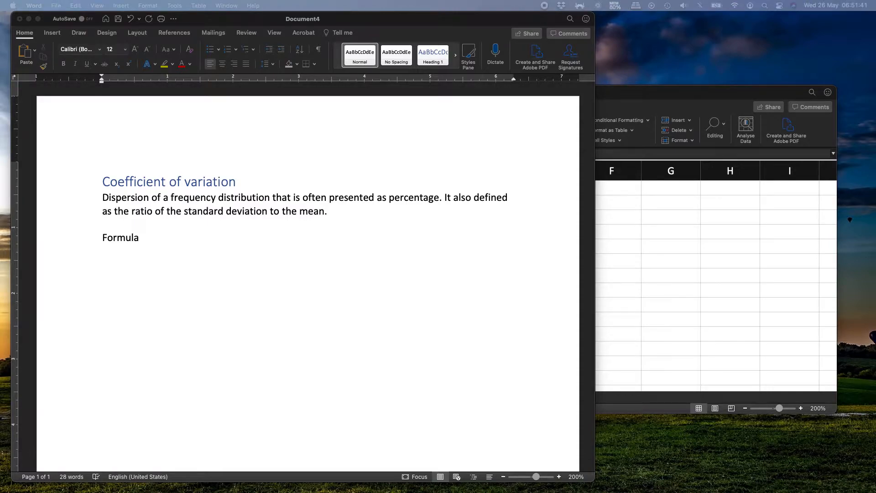
{"action": "left_click", "coordinate": [245, 279]}
{"action": "key", "text": "super+v"}
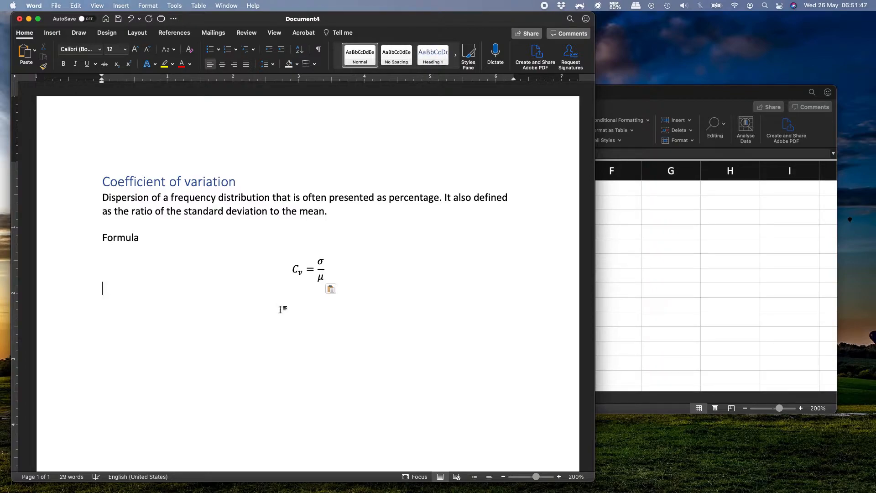
- Write "Where:" below the equation and paste "σ = Standard Deviation" as the first item of a dashed list
{"action": "key", "text": "Return"}
{"action": "type", "text": "Where"}
{"action": "type", "text": ": "}
{"action": "type", "text": "-"}
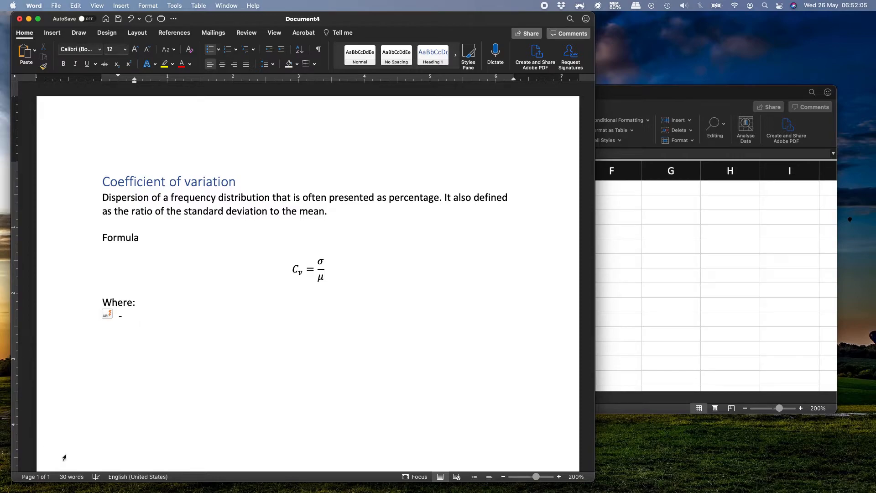
{"action": "mouse_move", "coordinate": [100, 492]}
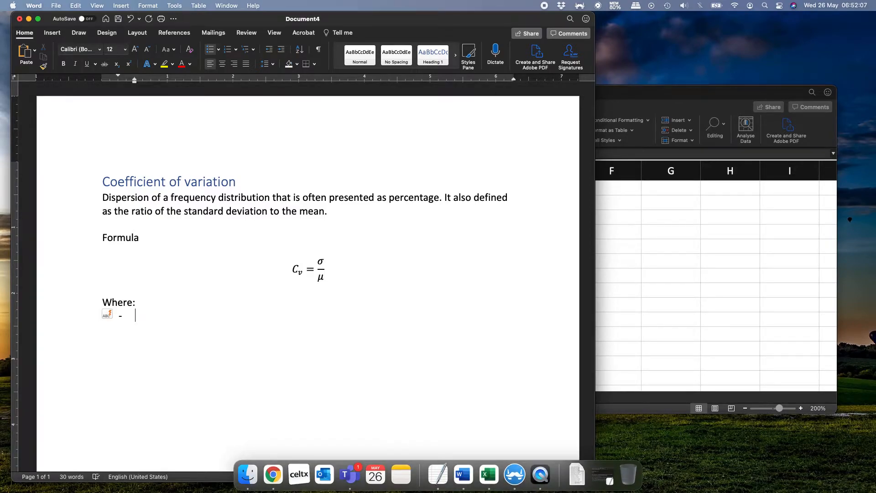
{"action": "key", "text": "super+Tab"}
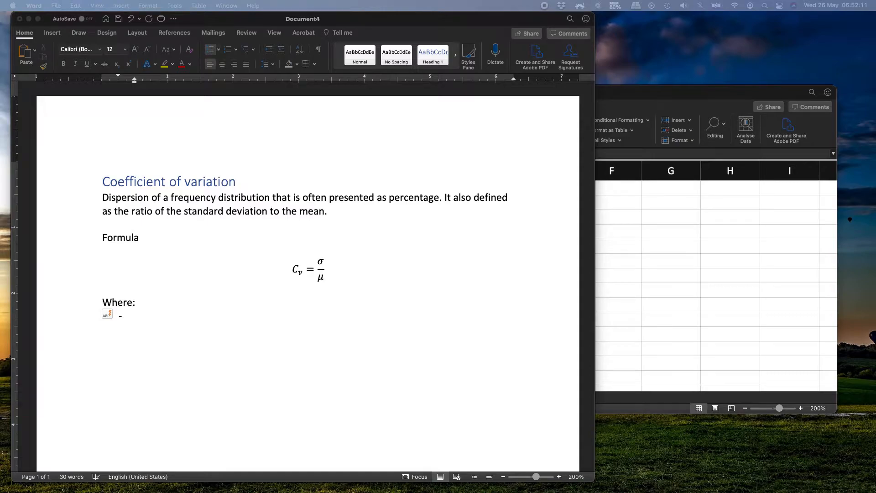
{"action": "left_click", "coordinate": [214, 323]}
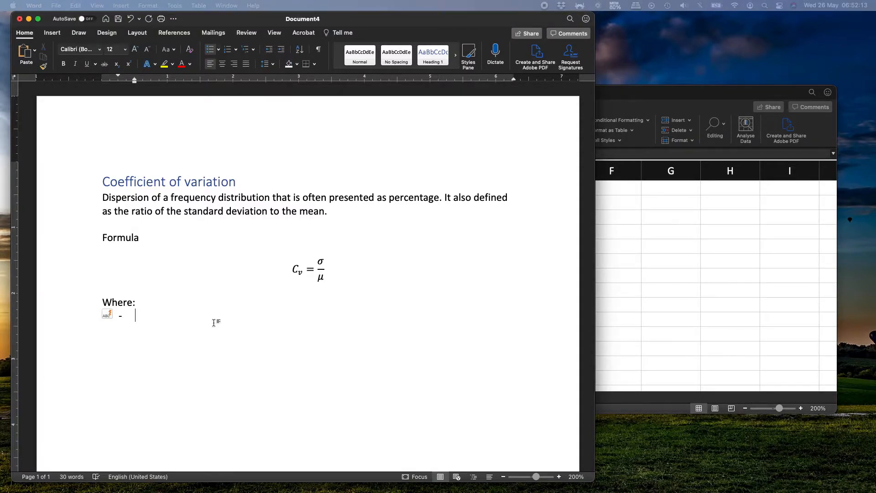
{"action": "type", "text": "σ = Standard Deviation"}
{"action": "key", "text": "Return"}
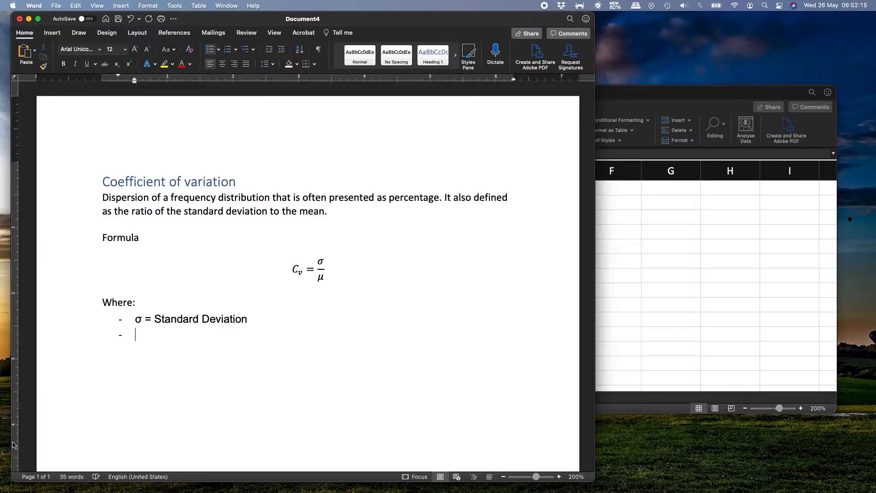
- Paste "μ = Mean" as the second item of the dashed list and end the list
{"action": "key", "text": "super+Tab"}
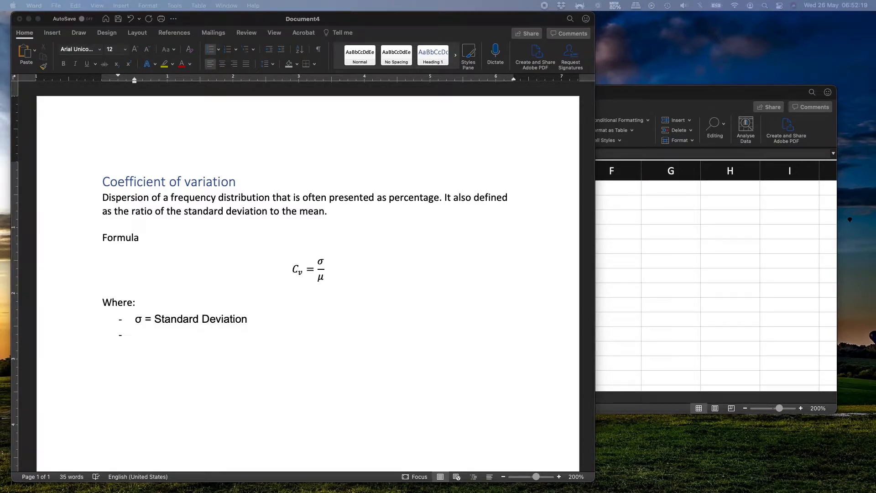
{"action": "key", "text": "super+Tab"}
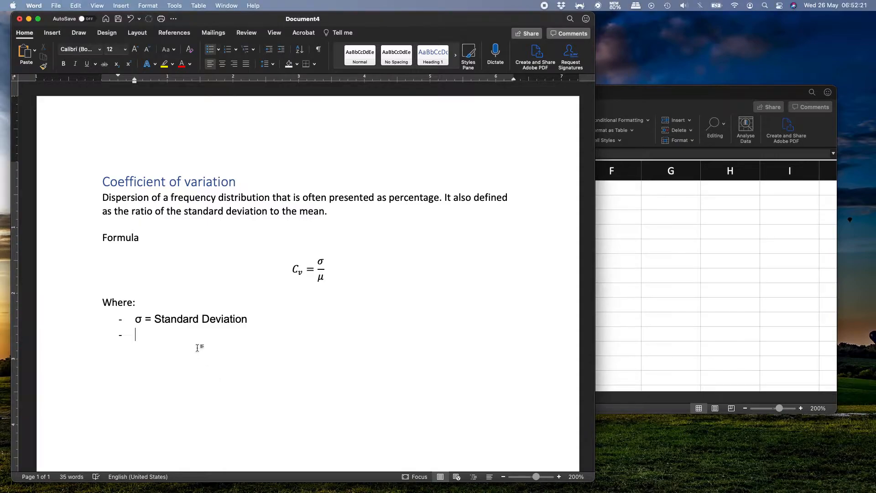
{"action": "type", "text": "μ = Mean"}
{"action": "key", "text": "Return"}
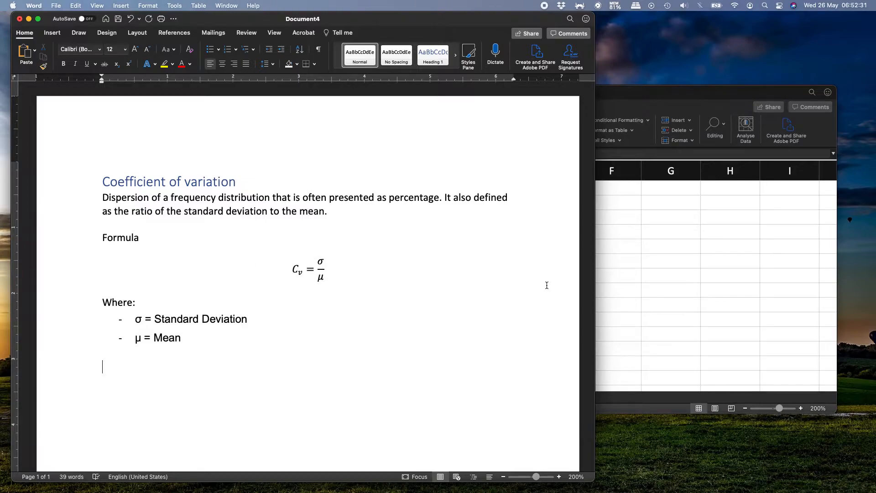
- Switch to the blank Excel workbook Book3 and enter the column headers DBX in B1 and DBY in C1
{"action": "left_click", "coordinate": [729, 303]}
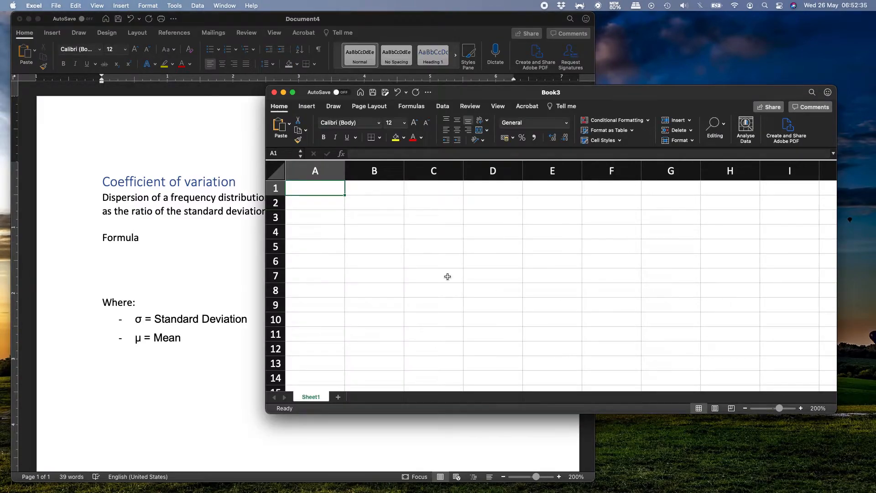
{"action": "key", "text": "Right"}
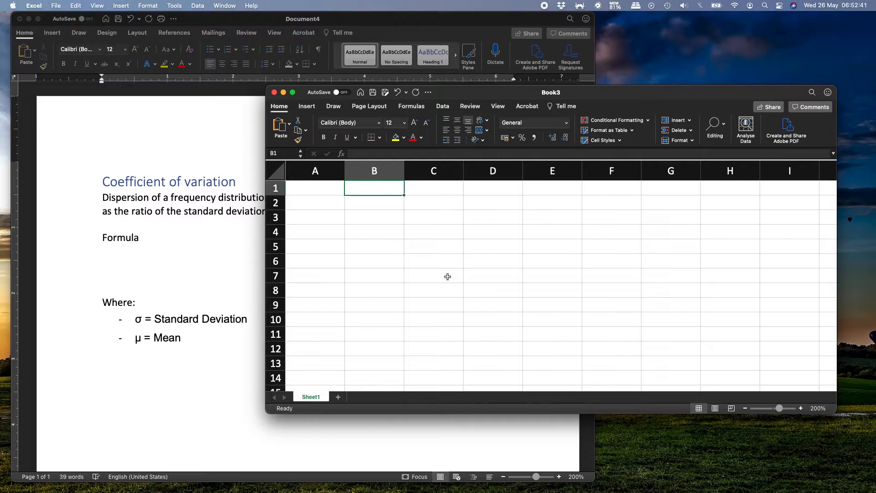
{"action": "type", "text": "X"}
{"action": "key", "text": "Tab"}
{"action": "key", "text": "Left"}
{"action": "type", "text": "DBX"}
{"action": "key", "text": "Return"}
{"action": "key", "text": "Up"}
{"action": "key", "text": "Right"}
{"action": "type", "text": "DBY"}
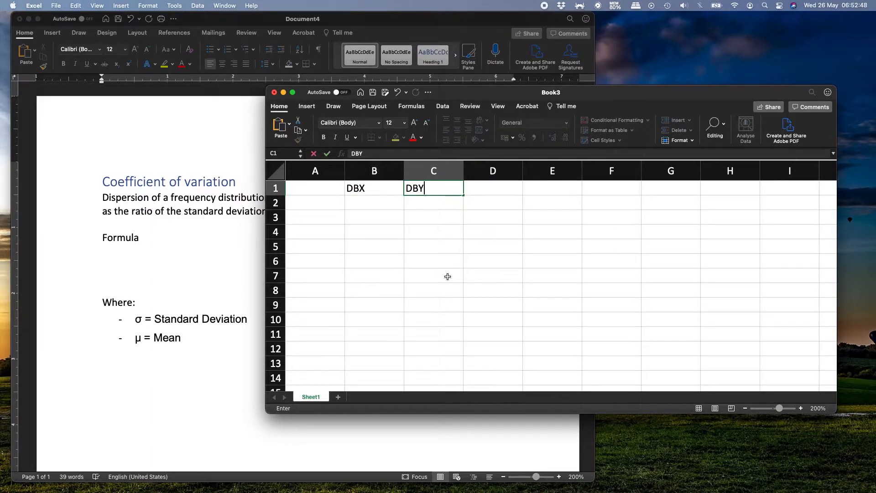
{"action": "key", "text": "Return"}
- Enter the values 1, 2 and 3 in cells B2 to B4 under DBX
{"action": "key", "text": "Left"}
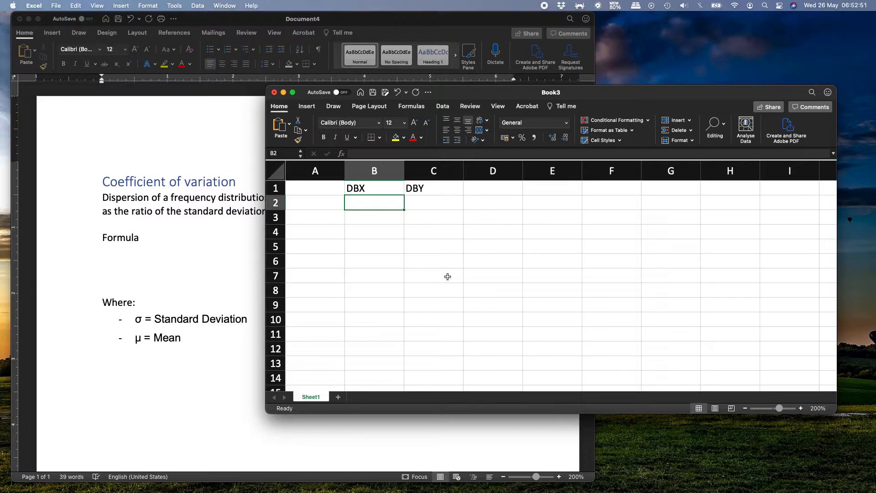
{"action": "type", "text": "1"}
{"action": "key", "text": "Return"}
{"action": "type", "text": "2"}
{"action": "key", "text": "Return"}
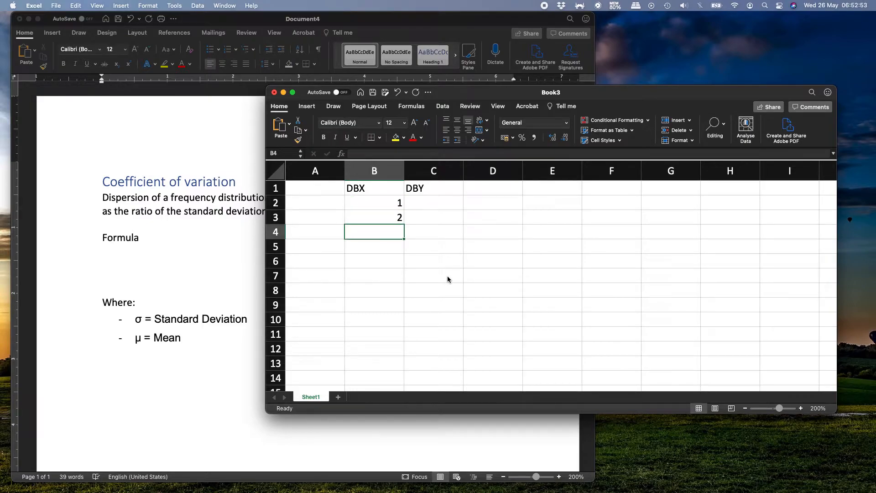
{"action": "type", "text": "3"}
{"action": "key", "text": "Right"}
- Enter the values 101, 102 and 103 in cells C2 to C4 under DBY
{"action": "key", "text": "Up"}
{"action": "key", "text": "Up"}
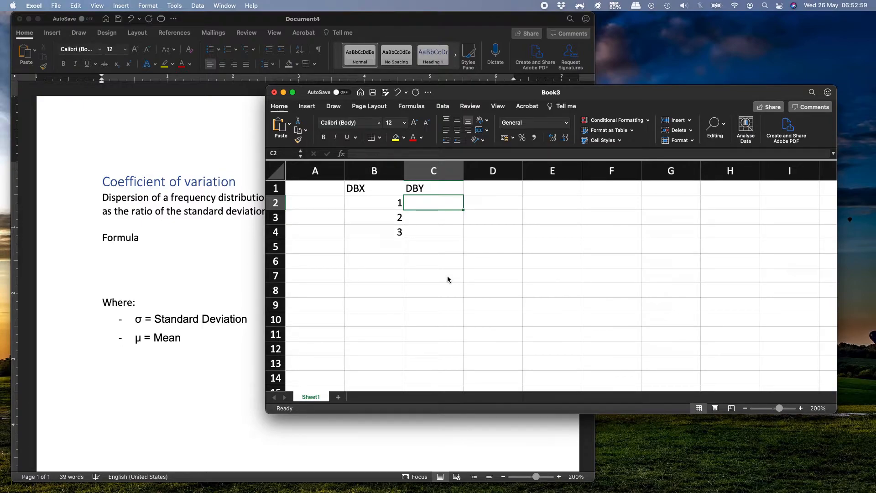
{"action": "type", "text": "101"}
{"action": "key", "text": "Return"}
{"action": "type", "text": "102"}
{"action": "key", "text": "Return"}
{"action": "type", "text": "104"}
{"action": "key", "text": "BackSpace"}
{"action": "type", "text": "3"}
{"action": "key", "text": "Return"}
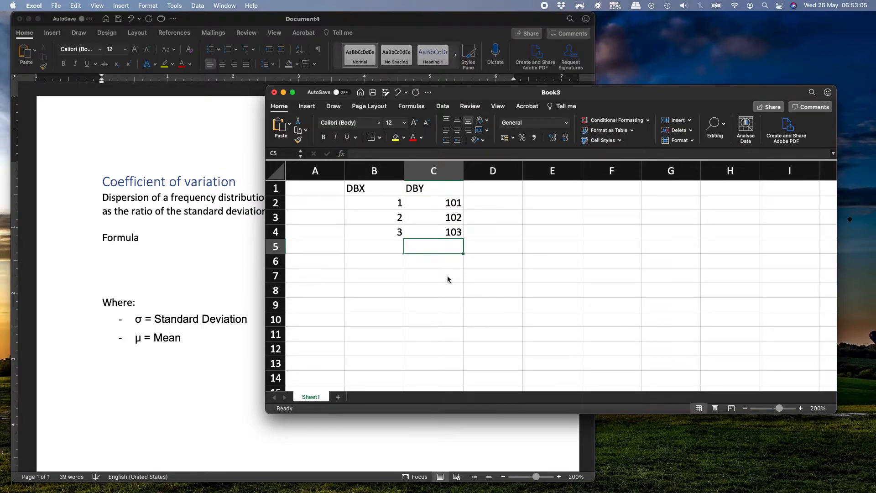
- Enter the row label Average in cell A5
{"action": "key", "text": "Left"}
{"action": "key", "text": "Left"}
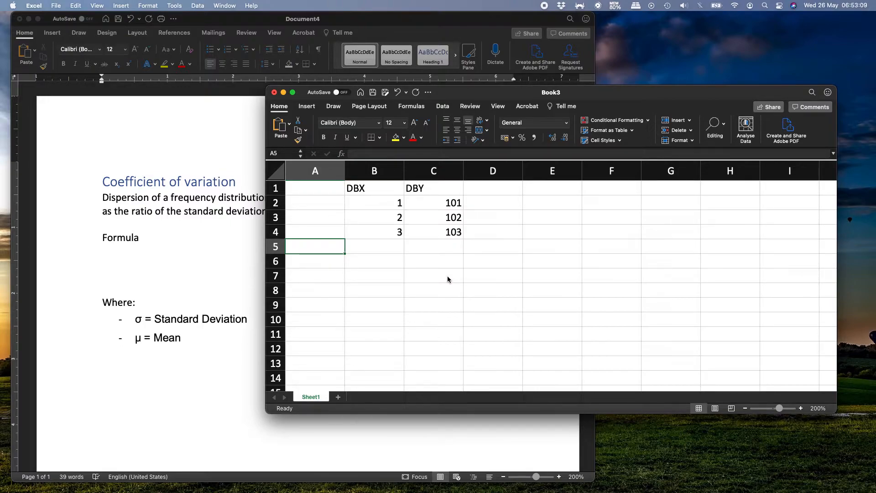
{"action": "type", "text": "Average"}
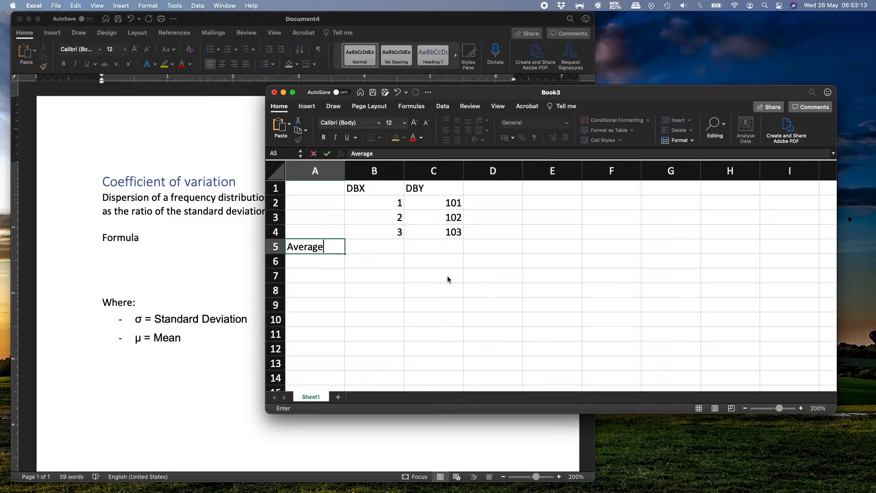
{"action": "key", "text": "Return"}
- Calculate the mean of the DBX values in cell B5 with the AVERAGE function over B2:B4
{"action": "key", "text": "Up"}
{"action": "key", "text": "Right"}
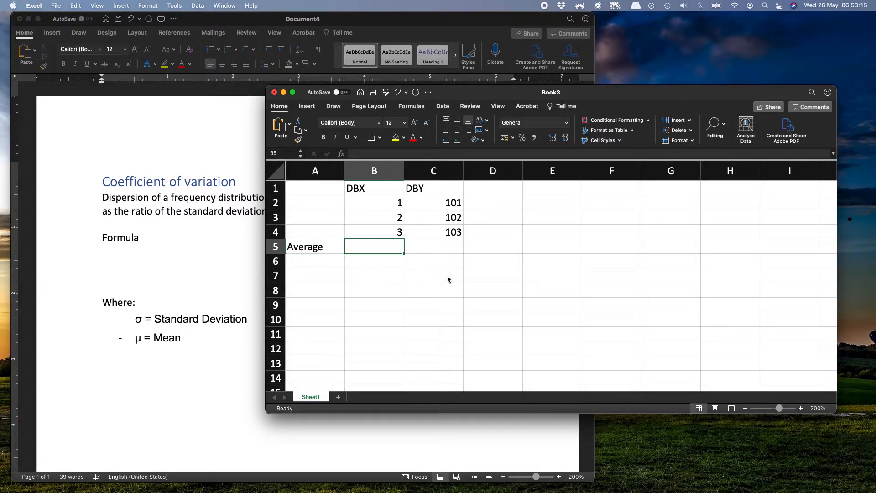
{"action": "type", "text": "="}
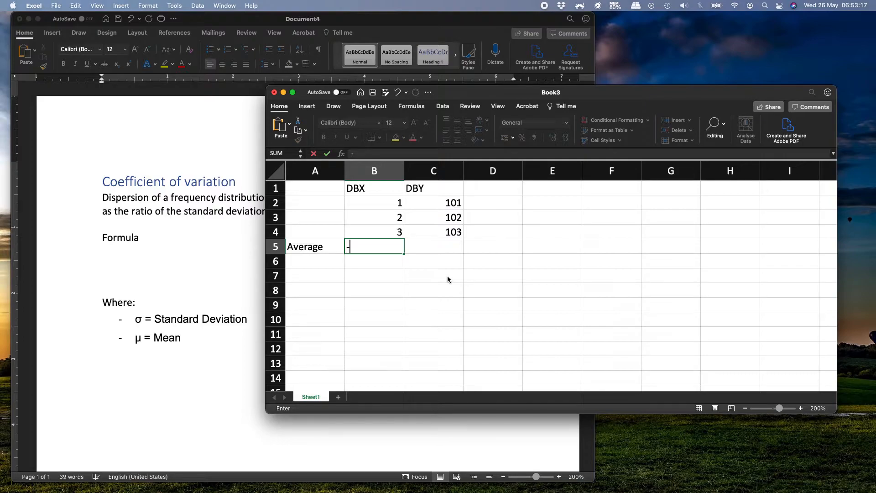
{"action": "type", "text": "average("}
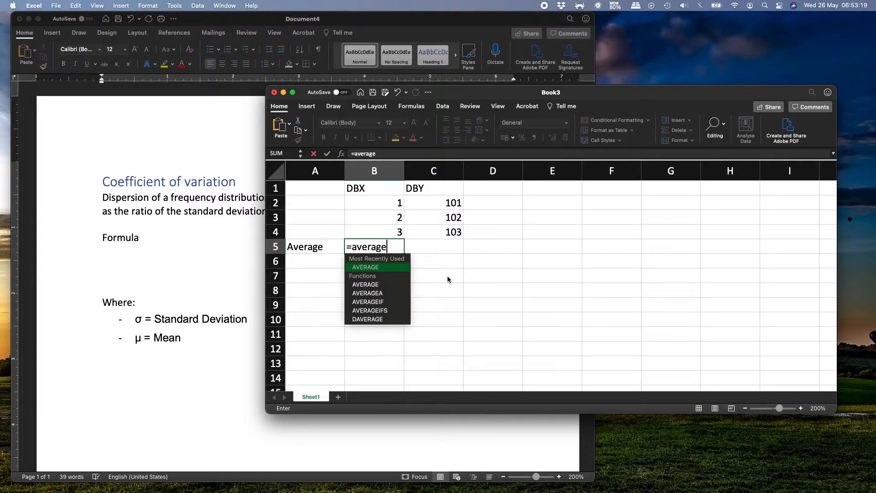
{"action": "key", "text": "Up"}
{"action": "key", "text": "Up"}
- Copy the average formula from B5 to C5 for the DBY column
{"action": "key", "text": "Up"}
{"action": "key", "text": "shift+Down"}
{"action": "key", "text": "shift+Down"}
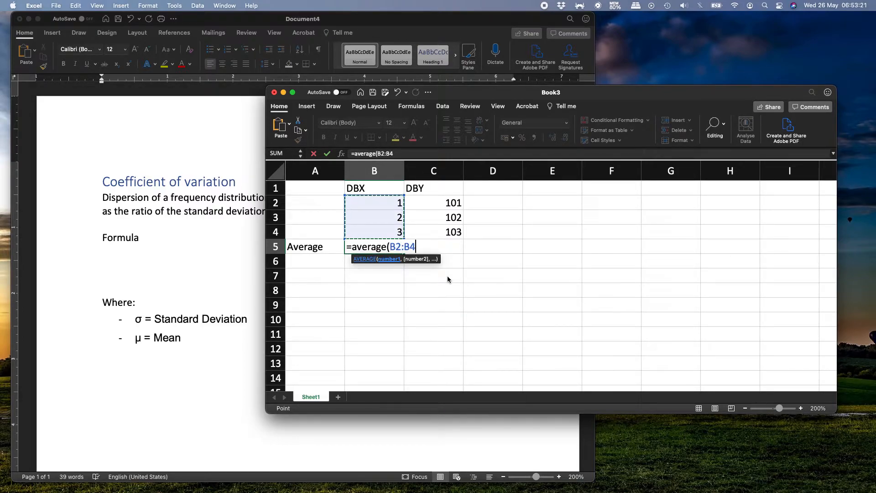
{"action": "key", "text": "Return"}
{"action": "key", "text": "Up"}
{"action": "key", "text": "Right"}
{"action": "key", "text": "Left"}
{"action": "key", "text": "Left"}
{"action": "key", "text": "Right"}
{"action": "key", "text": "super+c"}
{"action": "key", "text": "Right"}
{"action": "key", "text": "super+v"}
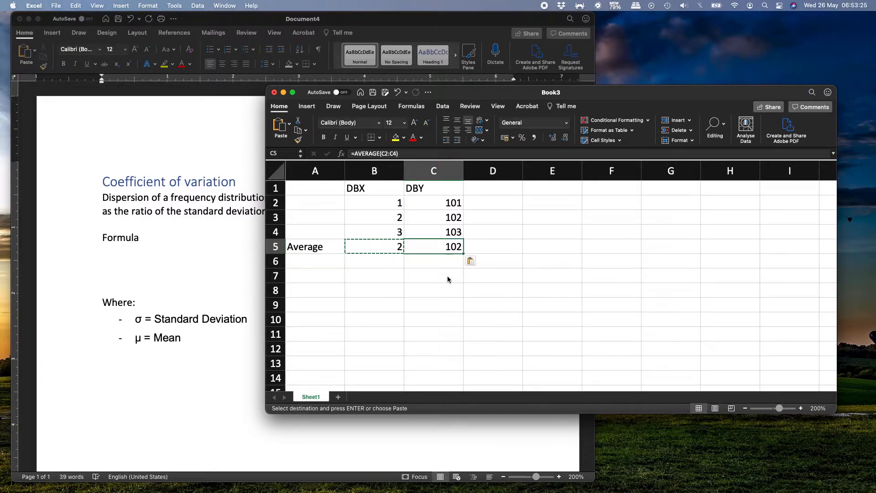
{"action": "key", "text": "Escape"}
{"action": "key", "text": "shift+Right"}
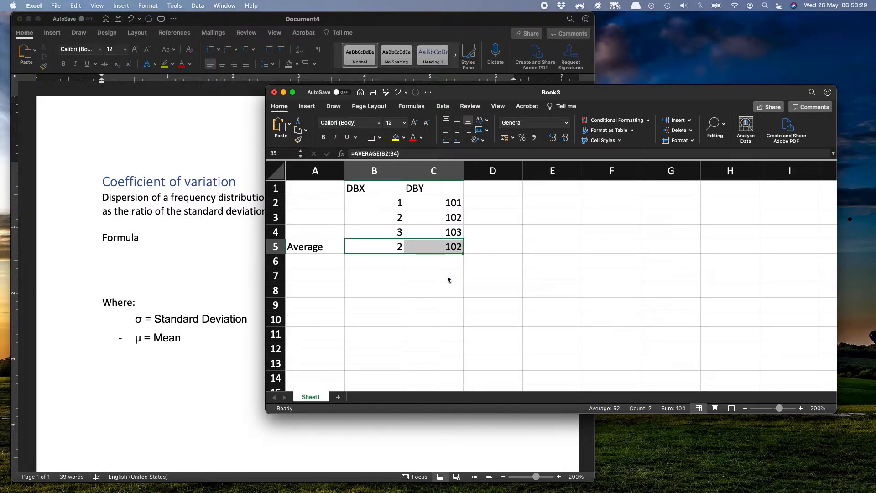
- Enter the row label Standard deviation in cell A6 and widen column A to fit it
{"action": "key", "text": "Down"}
{"action": "key", "text": "Left"}
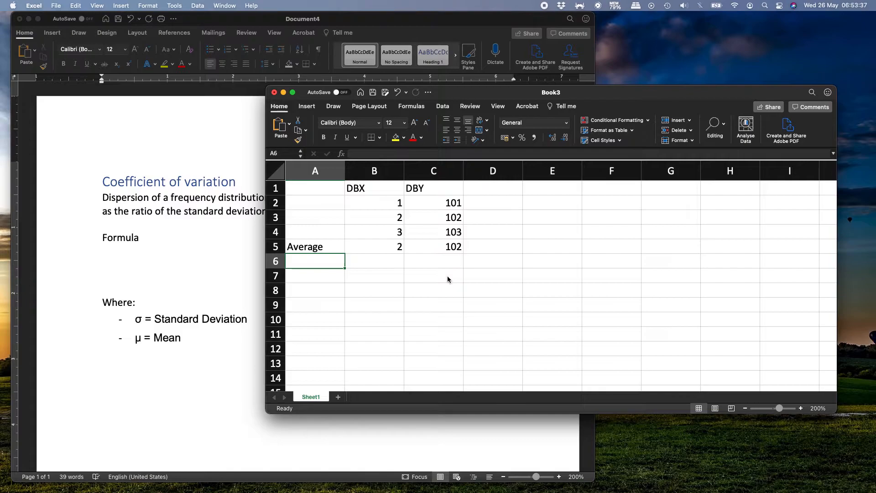
{"action": "type", "text": "ST"}
{"action": "key", "text": "BackSpace"}
{"action": "type", "text": "tandard "}
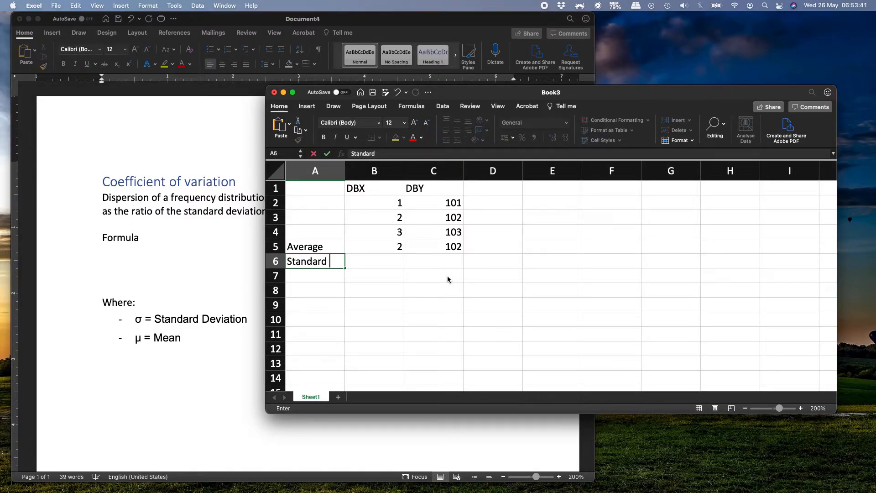
{"action": "type", "text": "deviation"}
{"action": "key", "text": "Return"}
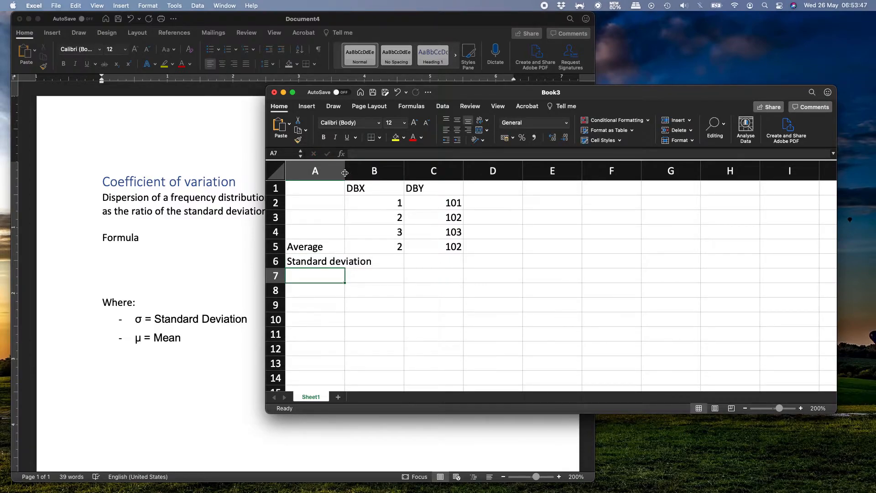
{"action": "left_click_drag", "start_coordinate": [347, 172], "coordinate": [377, 173]}
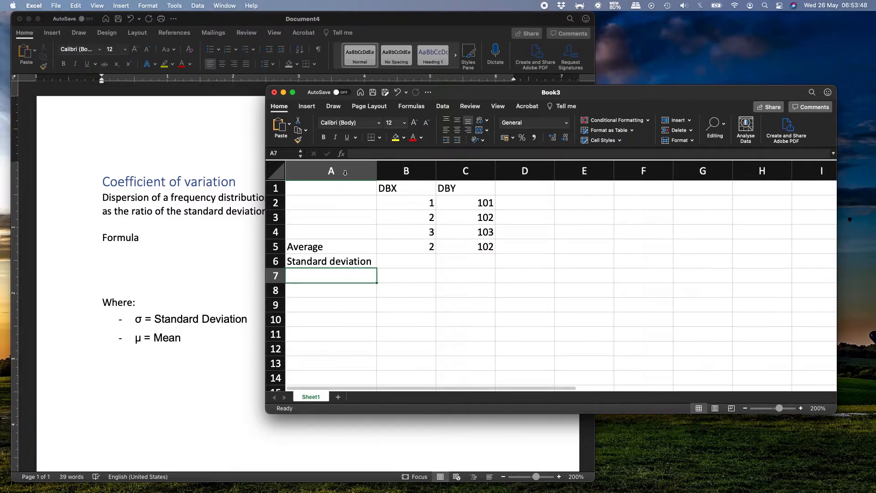
- Calculate the standard deviation of the DBX values in cell B6 with the STDEV function over B2:B4
{"action": "left_click", "coordinate": [401, 264]}
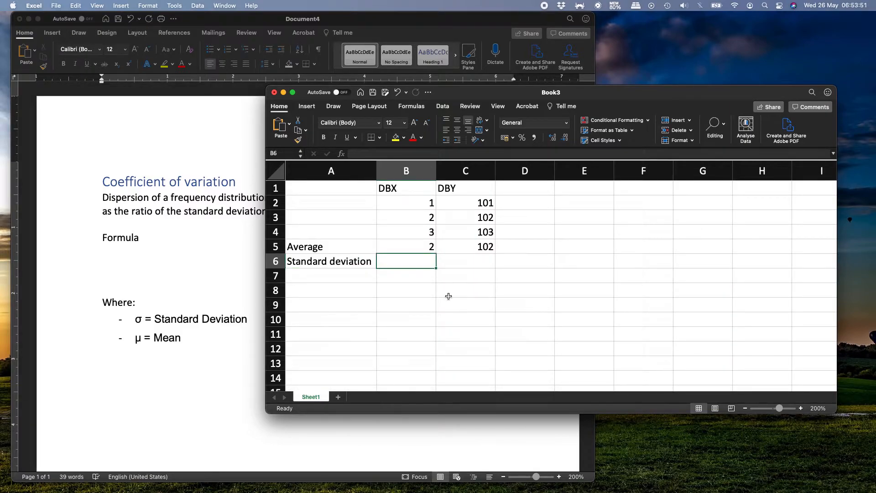
{"action": "type", "text": "=st"}
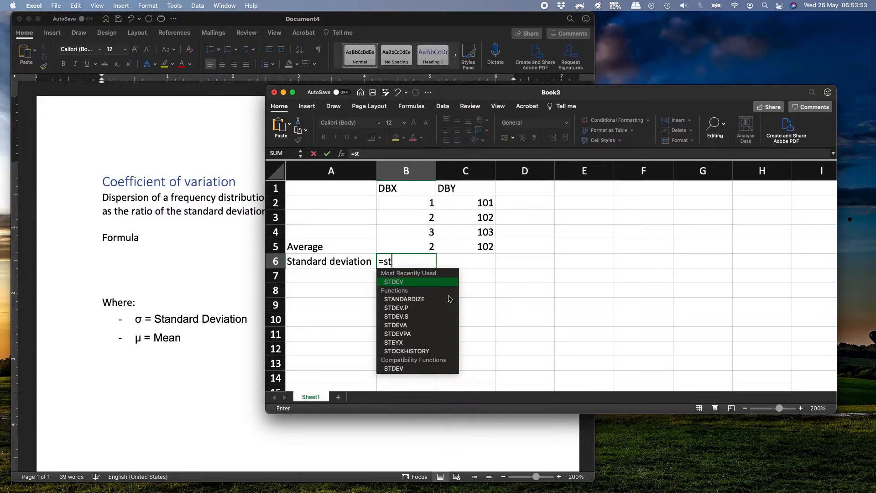
{"action": "type", "text": "dev("}
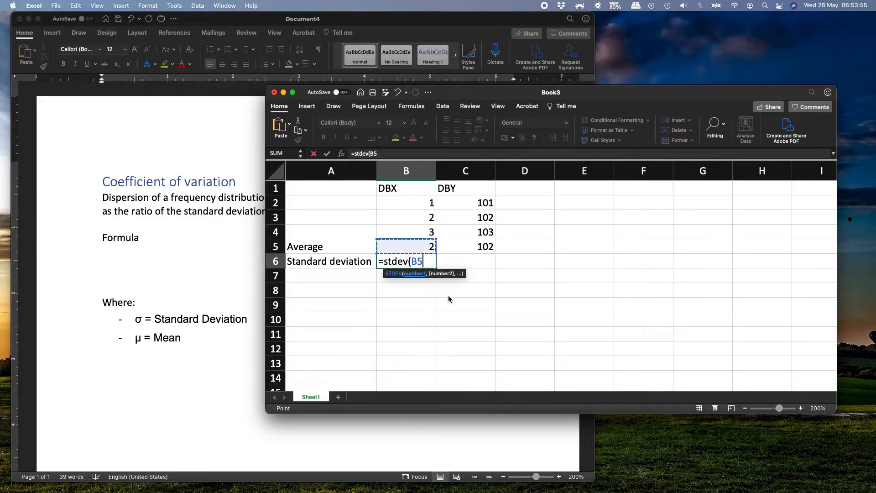
{"action": "key", "text": "Up"}
{"action": "key", "text": "Up"}
{"action": "key", "text": "Up"}
{"action": "key", "text": "Up"}
{"action": "key", "text": "shift+Down"}
{"action": "key", "text": "shift+Down"}
{"action": "key", "text": "Return"}
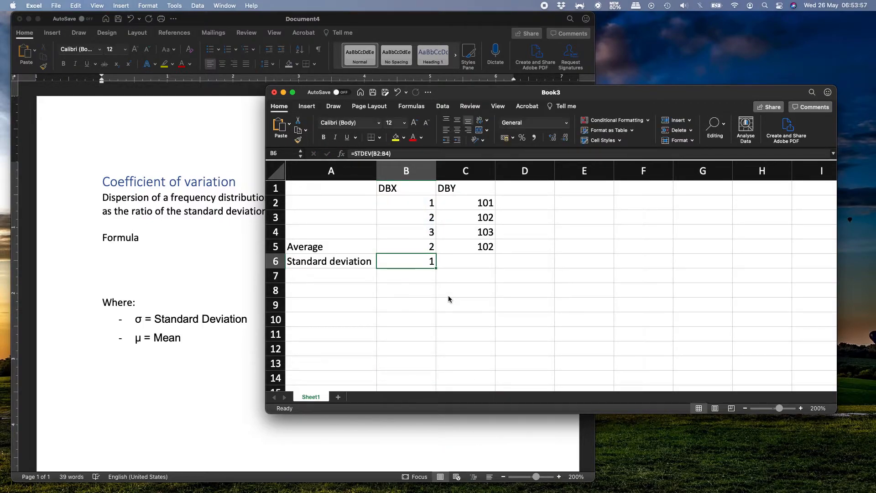
- Copy the standard deviation formula from B6 to C6 for the DBY column
{"action": "key", "text": "super+c"}
{"action": "key", "text": "Right"}
{"action": "key", "text": "super+v"}
{"action": "key", "text": "Escape"}
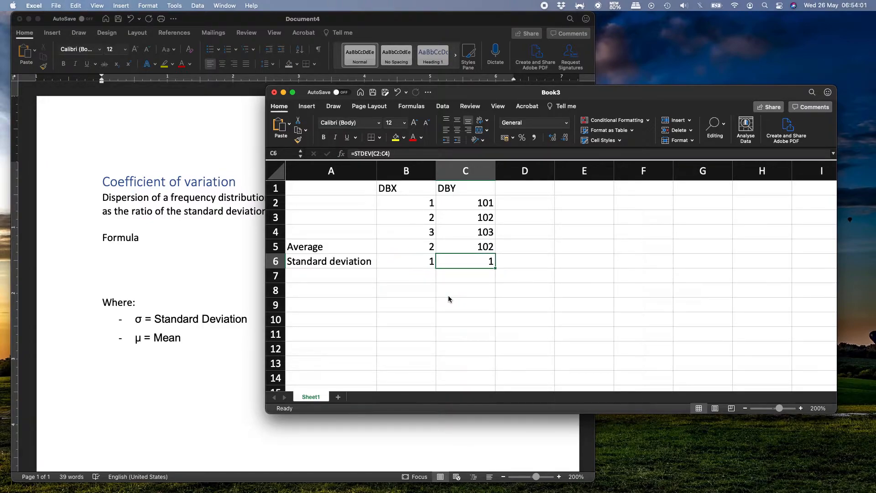
- Compare the averages and standard deviations of DBX and DBY with their individual data values
{"action": "key", "text": "Left"}
{"action": "key", "text": "shift+Right"}
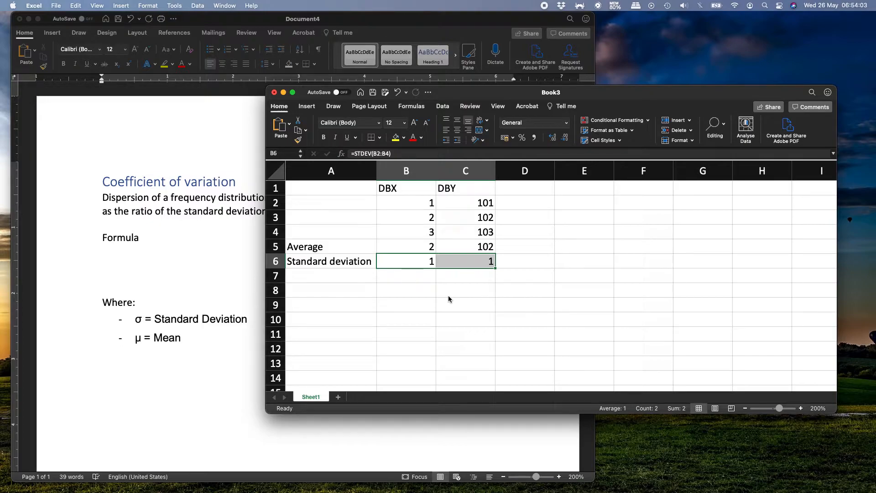
{"action": "key", "text": "Up"}
{"action": "key", "text": "shift+Right"}
{"action": "key", "text": "Down"}
{"action": "key", "text": "shift+Left"}
{"action": "key", "text": "shift+Right"}
{"action": "key", "text": "shift+Right"}
{"action": "key", "text": "Up"}
{"action": "key", "text": "Up"}
{"action": "key", "text": "Up"}
{"action": "key", "text": "Up"}
{"action": "key", "text": "Down"}
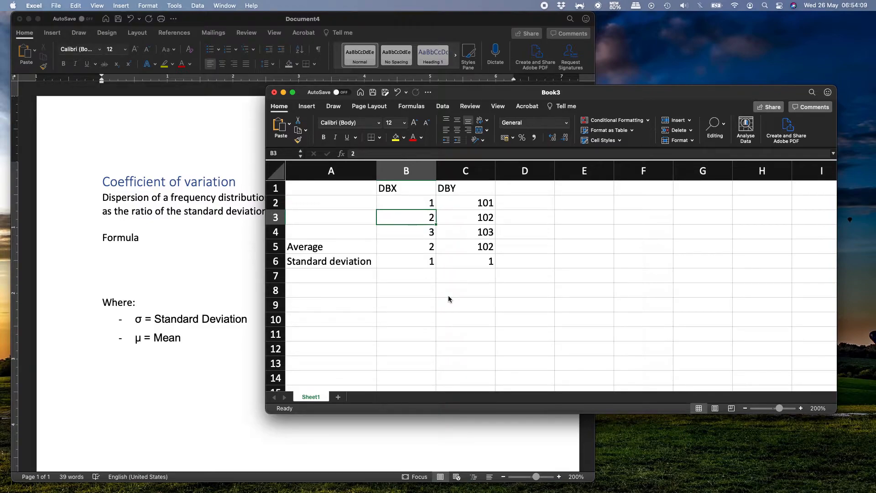
{"action": "key", "text": "Down"}
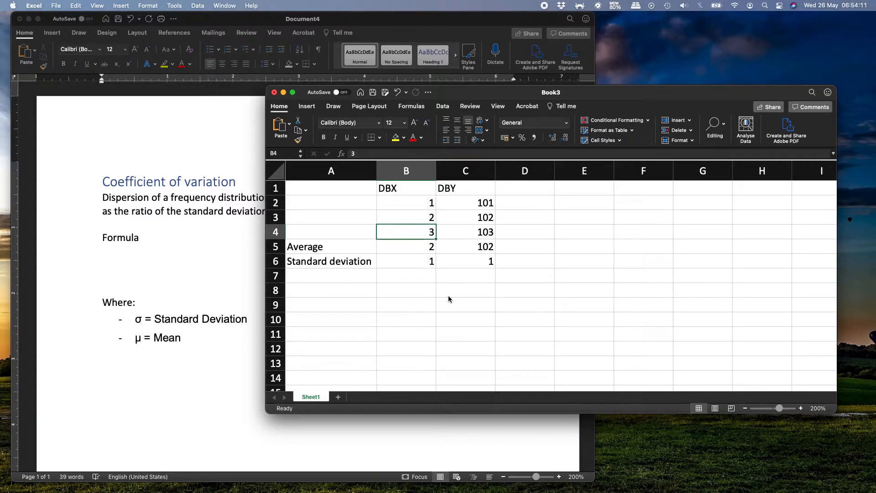
{"action": "key", "text": "Right"}
{"action": "key", "text": "Up"}
{"action": "key", "text": "Up"}
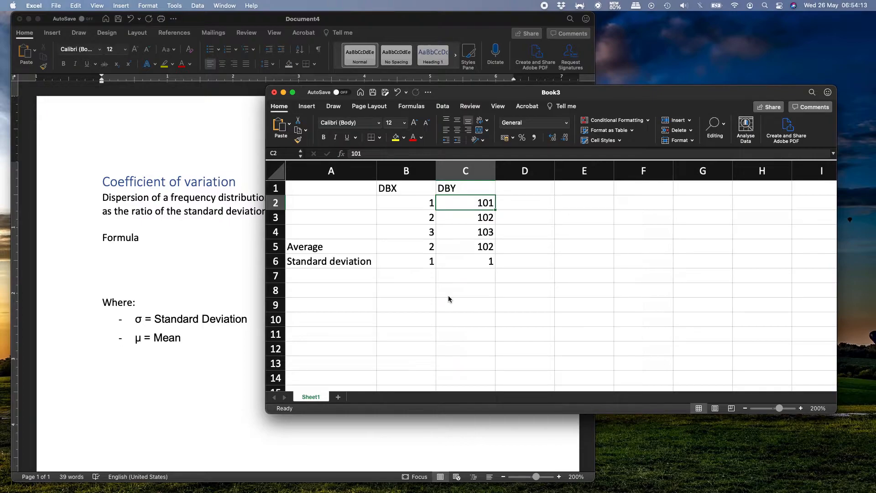
{"action": "key", "text": "Down"}
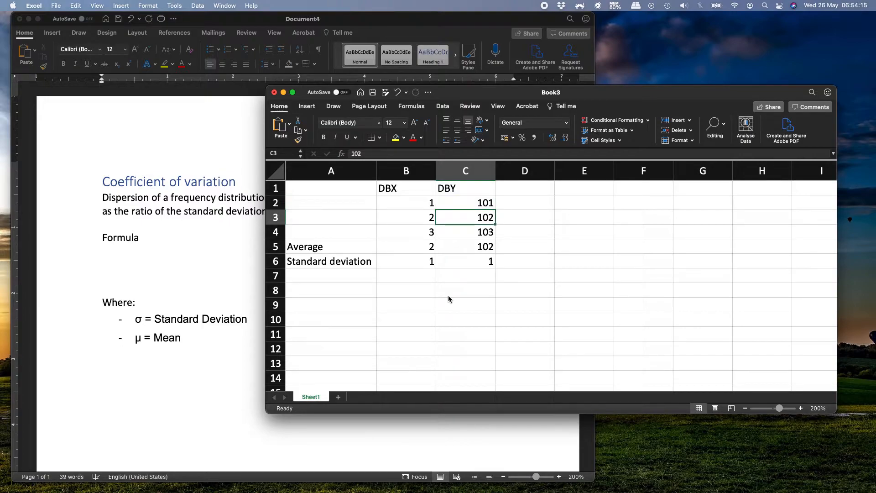
{"action": "key", "text": "Down"}
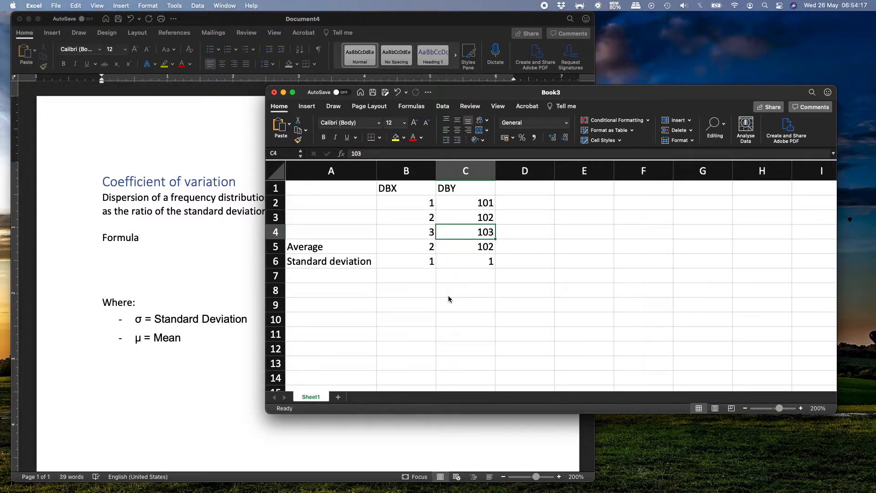
{"action": "key", "text": "Down"}
{"action": "key", "text": "Down"}
{"action": "key", "text": "Left"}
{"action": "key", "text": "shift+Right"}
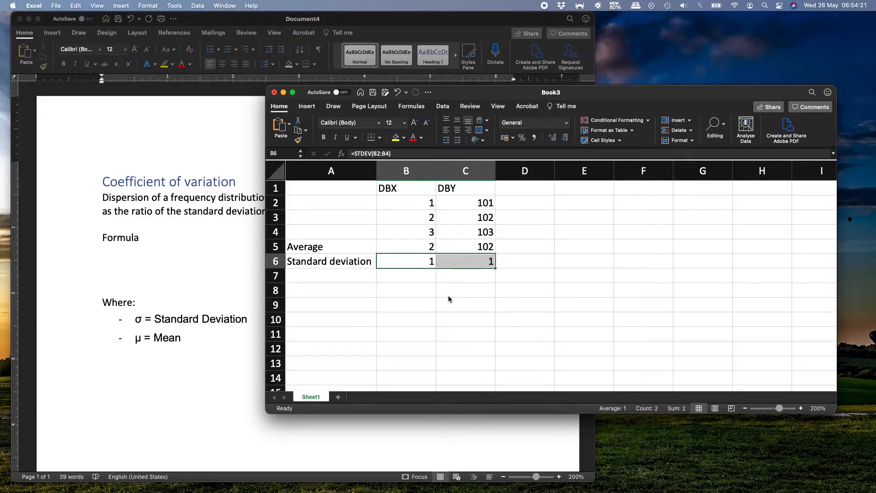
- Enter the row label Coeff of Var in cell A7
{"action": "key", "text": "Down"}
{"action": "key", "text": "Left"}
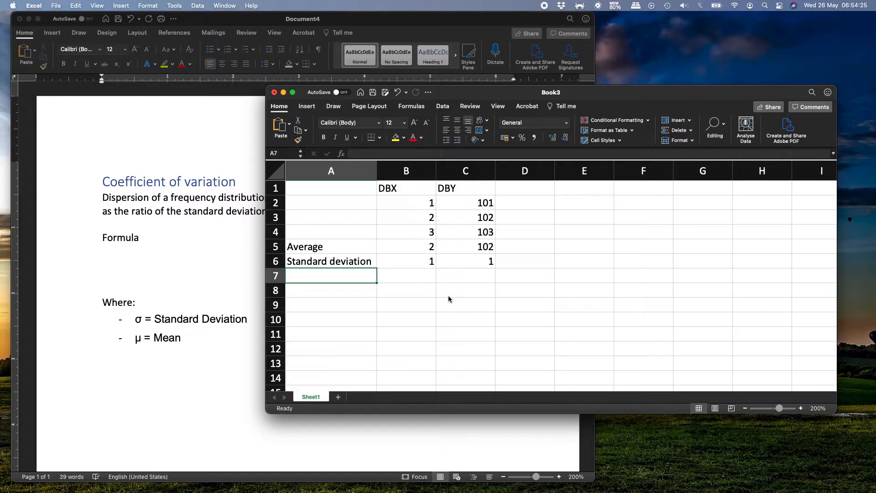
{"action": "type", "text": "Coeff"}
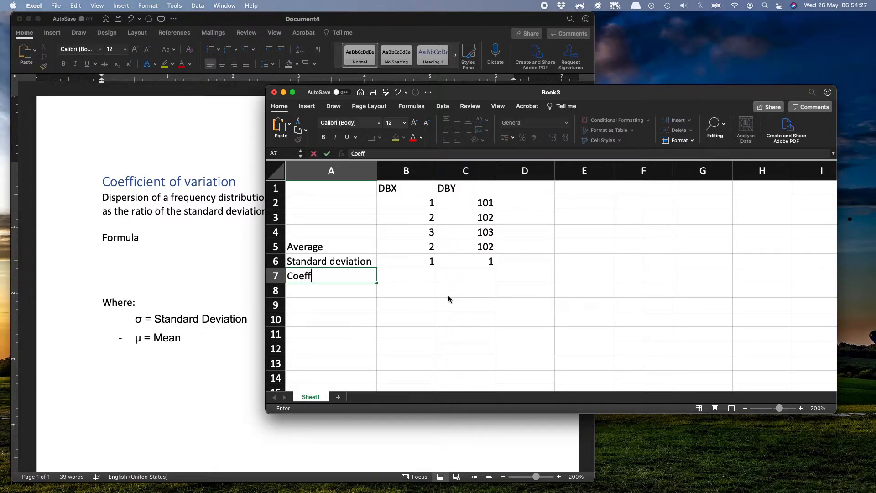
{"action": "type", "text": " of Var"}
{"action": "key", "text": "Return"}
- Calculate the DBX coefficient of variation in cell B7 with the formula =B6/B5
{"action": "key", "text": "Up"}
{"action": "key", "text": "Right"}
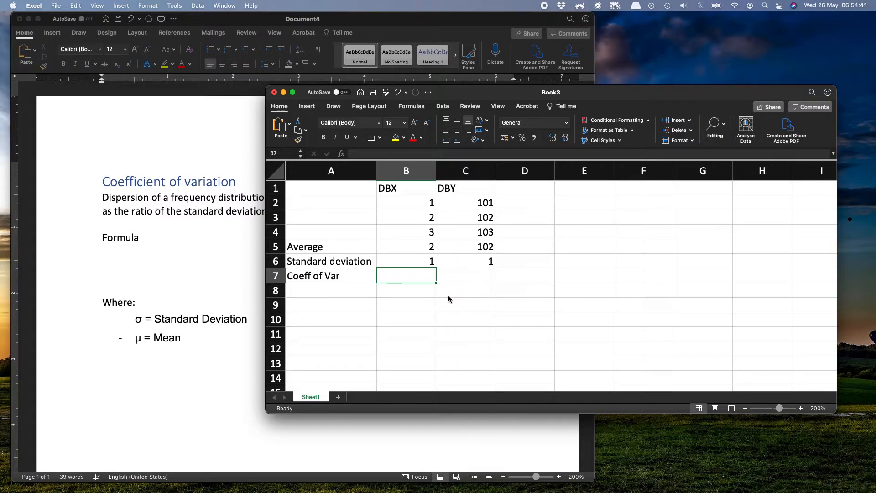
{"action": "type", "text": "="}
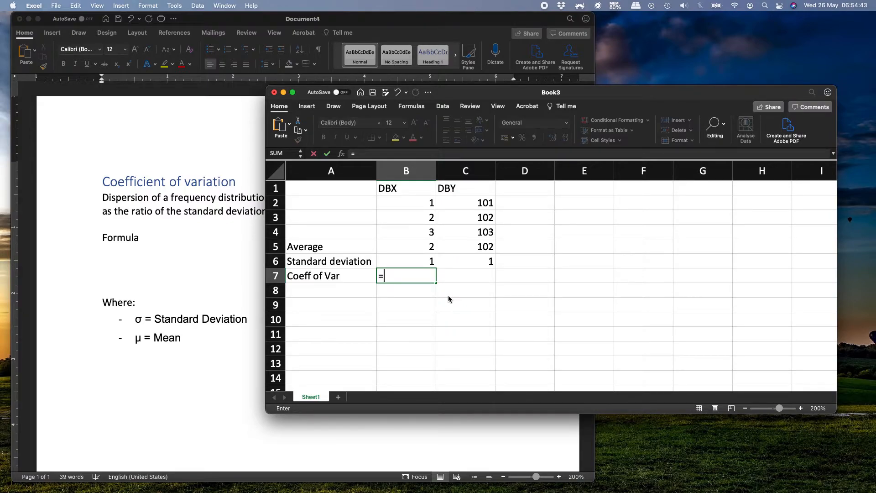
{"action": "type", "text": "B6/B5"}
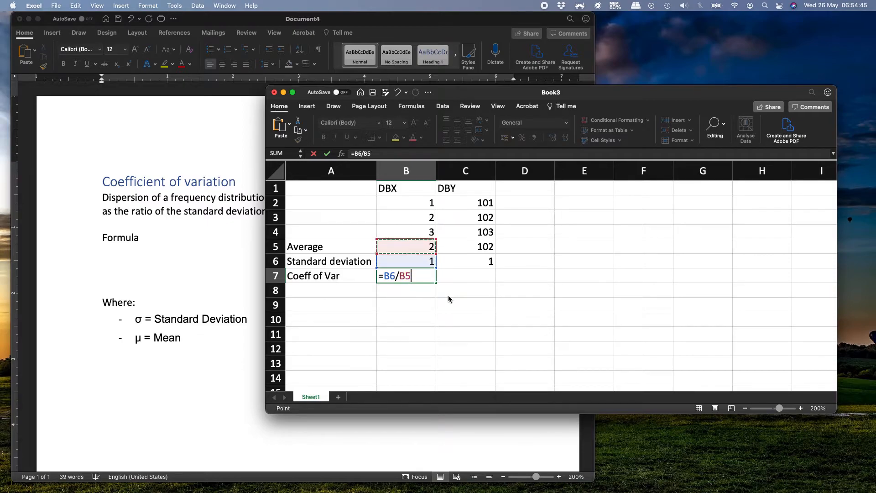
{"action": "key", "text": "Return"}
- Copy the coefficient of variation formula from B7 to C7 for the DBY column
{"action": "key", "text": "Up"}
{"action": "key", "text": "super+c"}
{"action": "key", "text": "Right"}
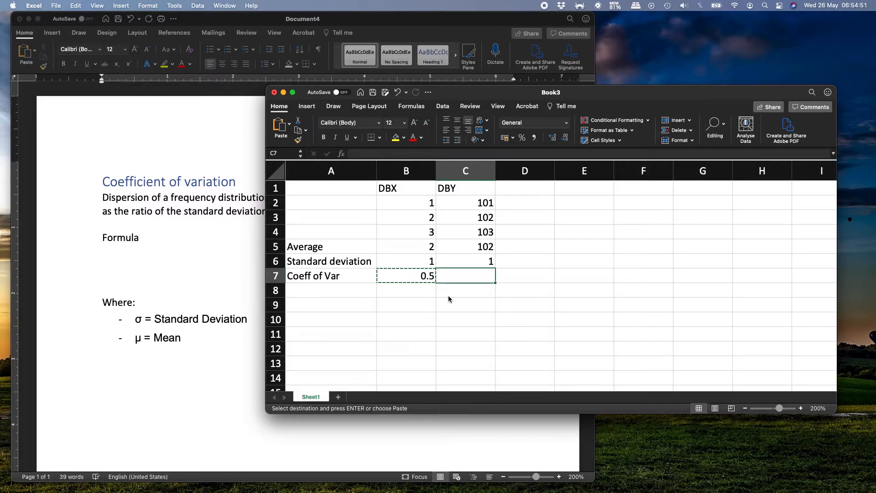
{"action": "key", "text": "super+v"}
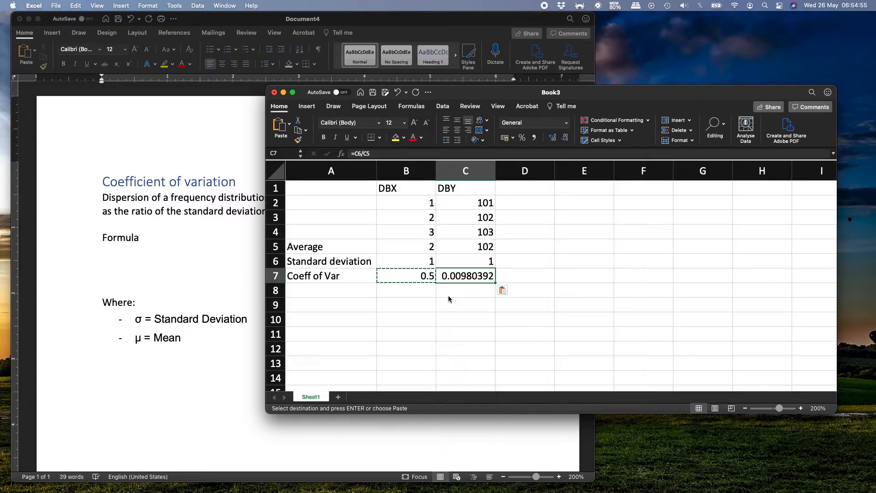
- Format the coefficients of variation in B7:C7 as percentages with two decimal places and check each one
{"action": "key", "text": "Left"}
{"action": "key", "text": "shift+Right"}
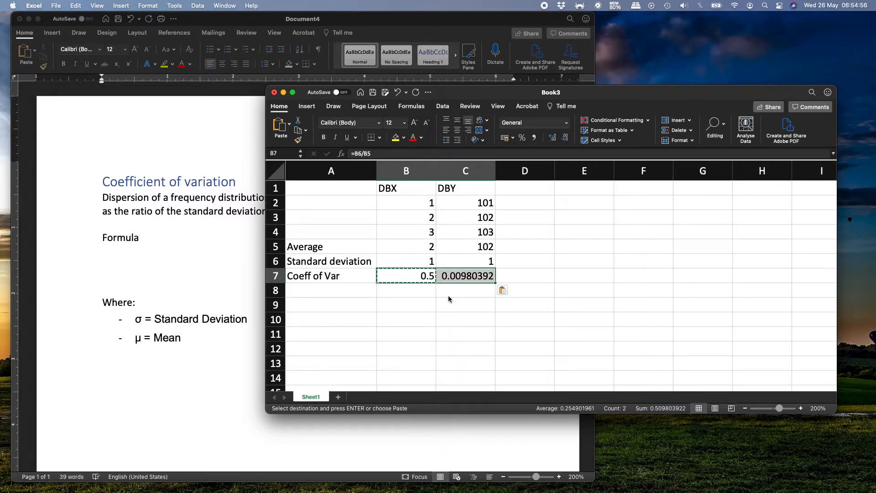
{"action": "left_click", "coordinate": [522, 137]}
{"action": "left_click", "coordinate": [551, 139]}
{"action": "left_click", "coordinate": [552, 138]}
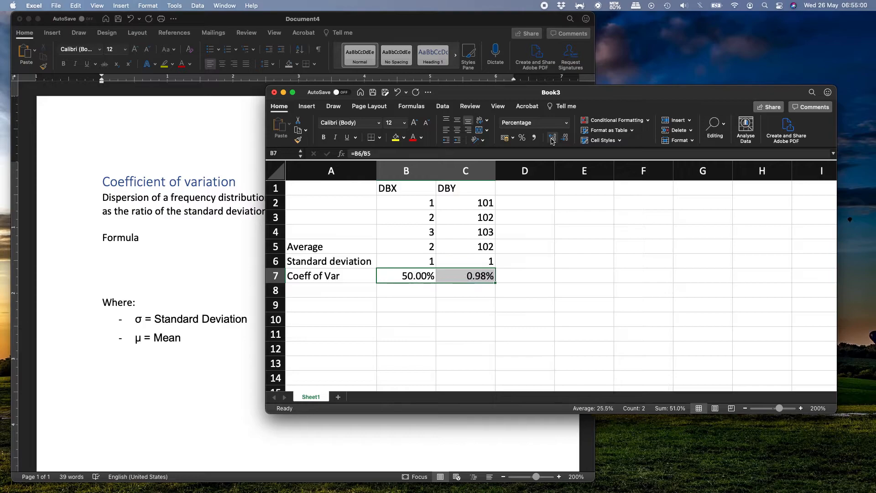
{"action": "left_click", "coordinate": [413, 277]}
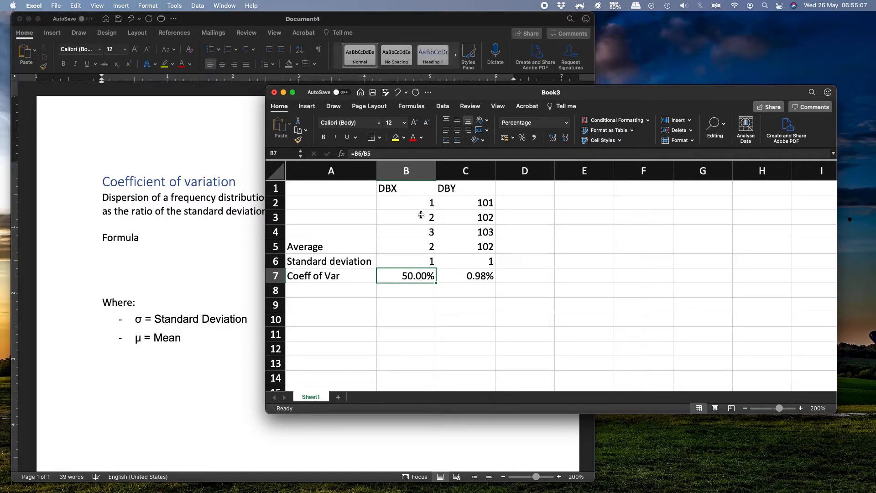
{"action": "left_click", "coordinate": [484, 279]}
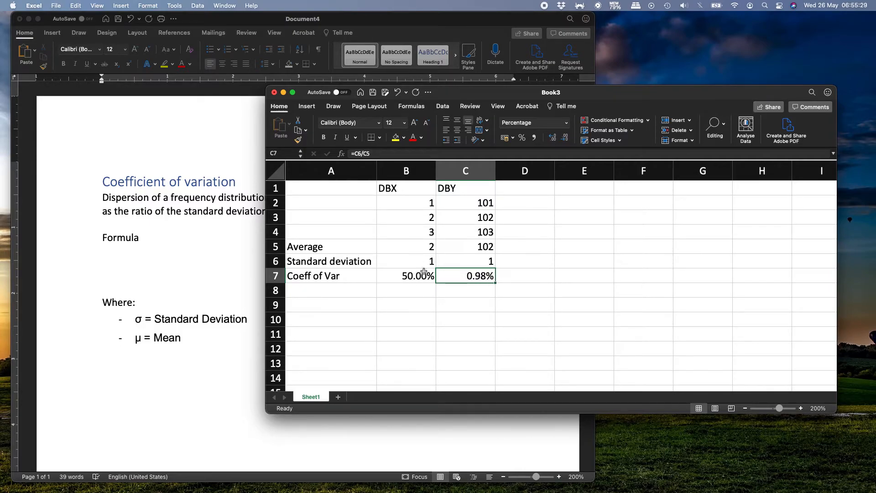
- Compare the DBX and DBY data values in B2:B4 and C2:C4 with their coefficients of variation in B7 and C7
{"action": "left_click_drag", "start_coordinate": [420, 207], "coordinate": [420, 231]}
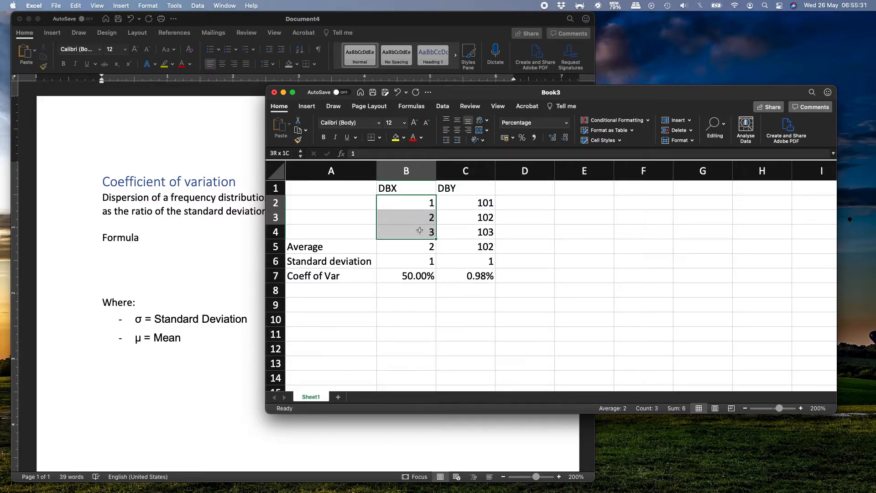
{"action": "left_click_drag", "start_coordinate": [468, 204], "coordinate": [464, 225]}
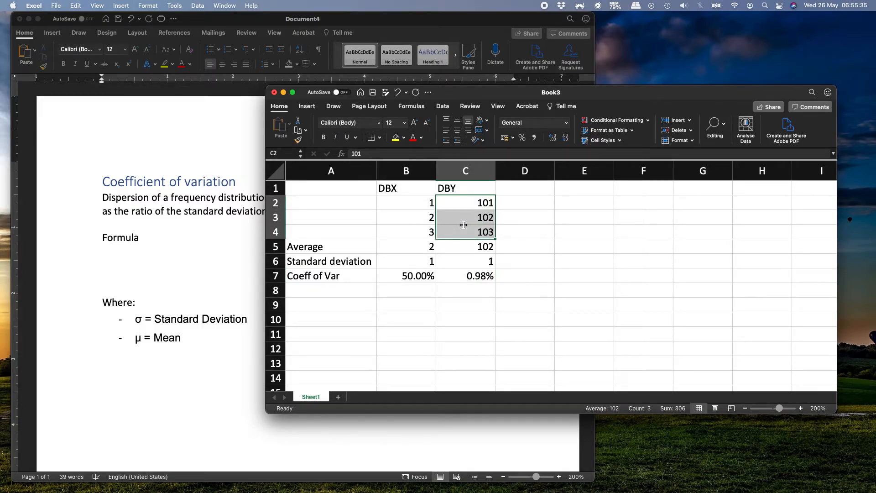
{"action": "left_click", "coordinate": [415, 275]}
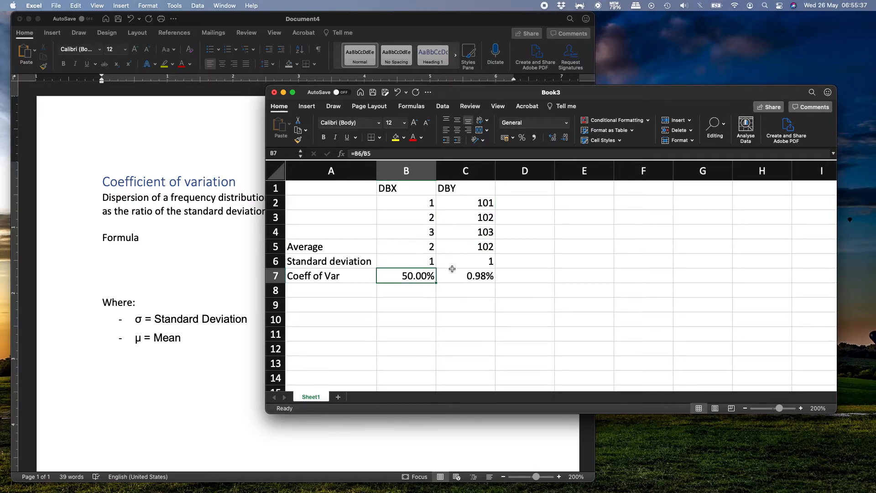
{"action": "left_click", "coordinate": [466, 274]}
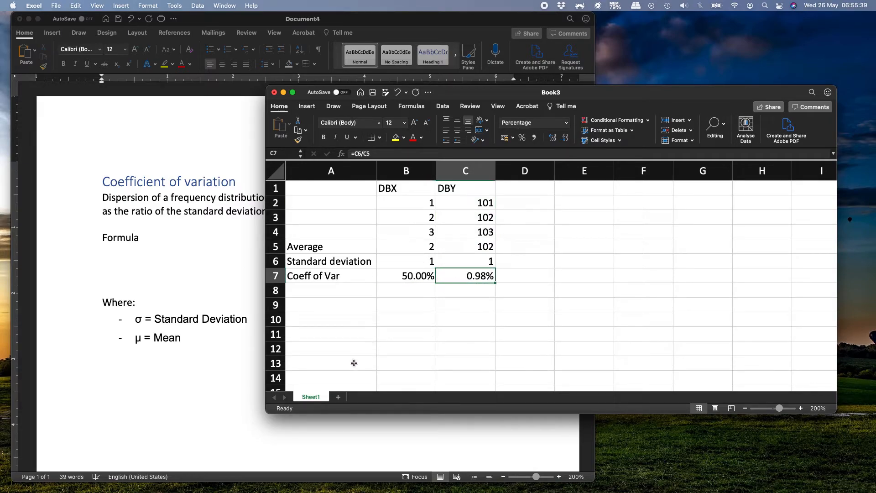
- Add a new worksheet to the workbook and set its zoom to 200%
{"action": "left_click", "coordinate": [338, 396]}
{"action": "left_click", "coordinate": [818, 408]}
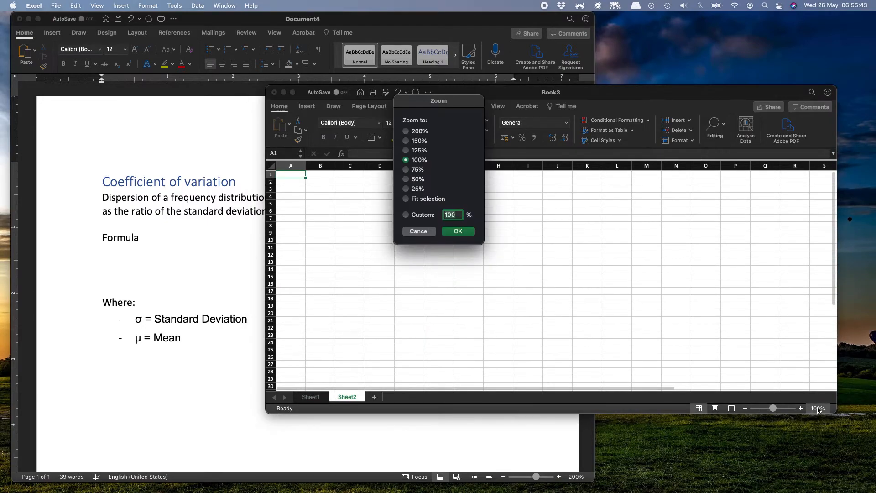
{"action": "left_click", "coordinate": [419, 132]}
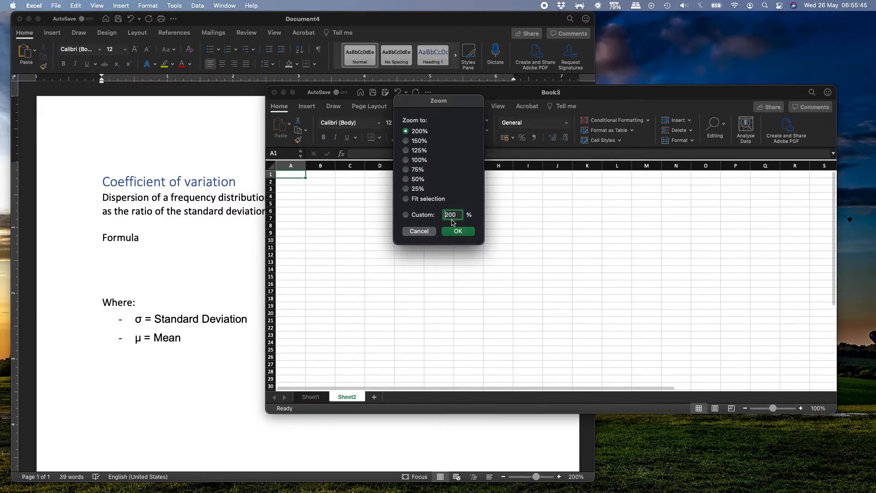
{"action": "left_click", "coordinate": [459, 235]}
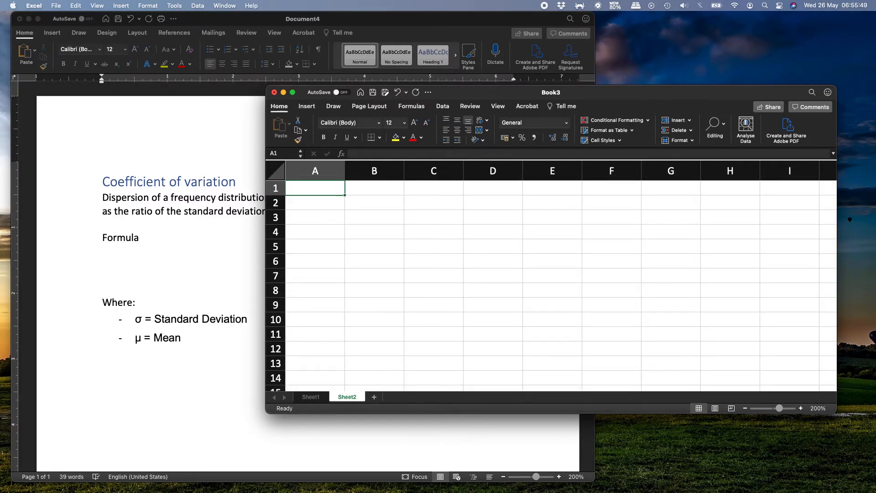
- Copy the USA column of dollar amounts from the source data and paste it into the new sheet starting at cell B1
{"action": "key", "text": "ctrl+Up"}
{"action": "key", "text": "ctrl+Up"}
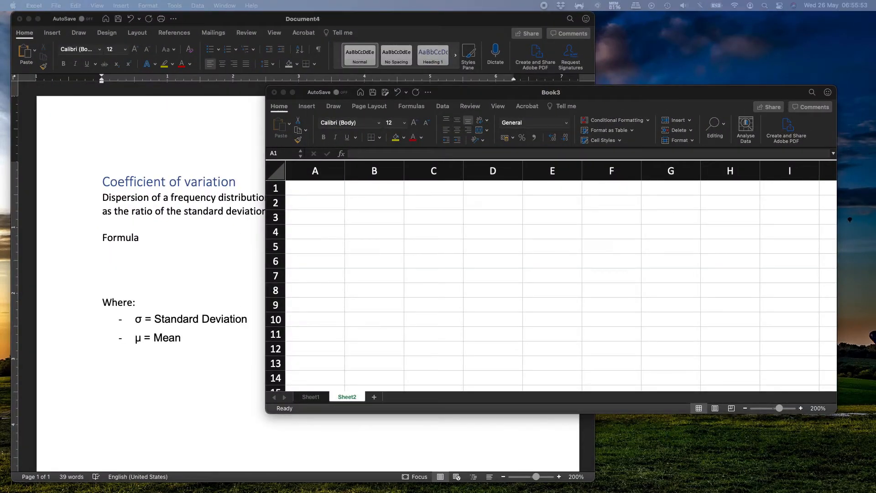
{"action": "key", "text": "super+c"}
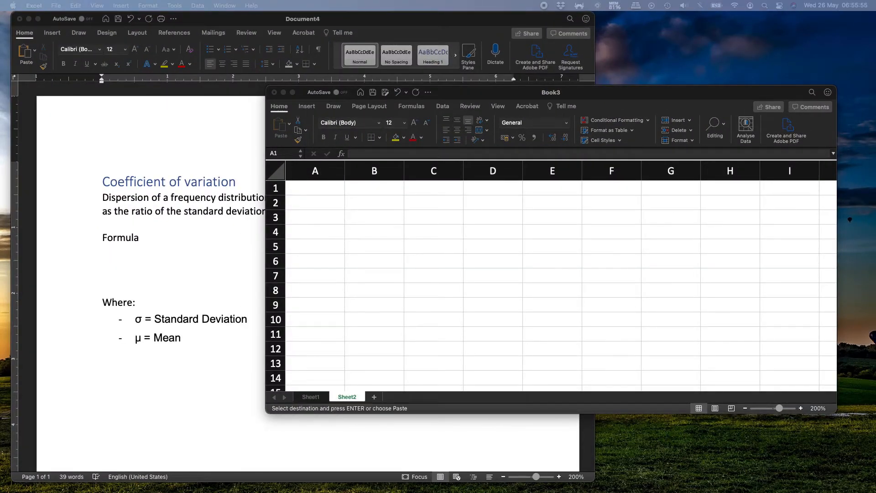
{"action": "key", "text": "Right"}
{"action": "left_click", "coordinate": [384, 190]}
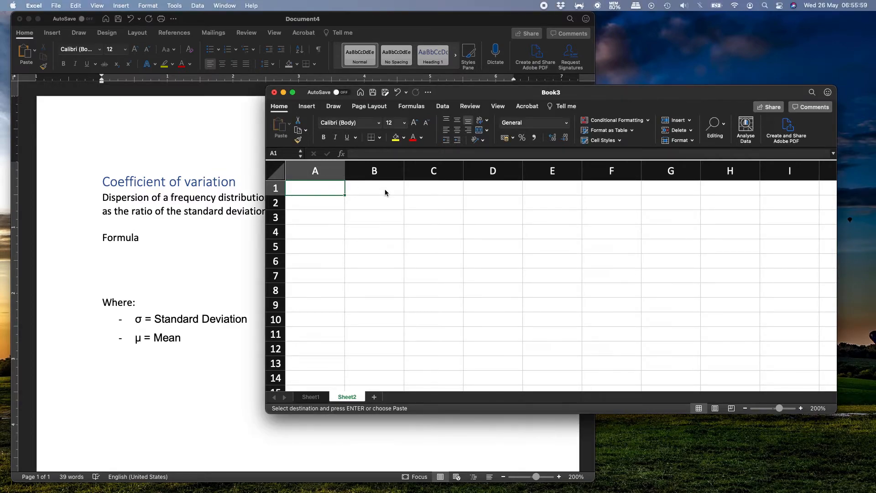
{"action": "left_click", "coordinate": [385, 189]}
{"action": "key", "text": "super+v"}
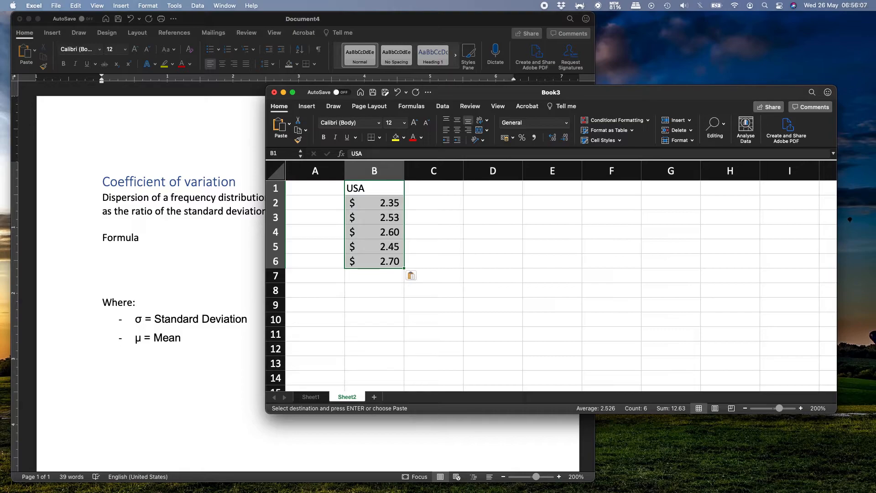
- Copy the JAPAN column of yen amounts from the source data and paste it beside the USA column starting at cell C1
{"action": "key", "text": "super+Tab"}
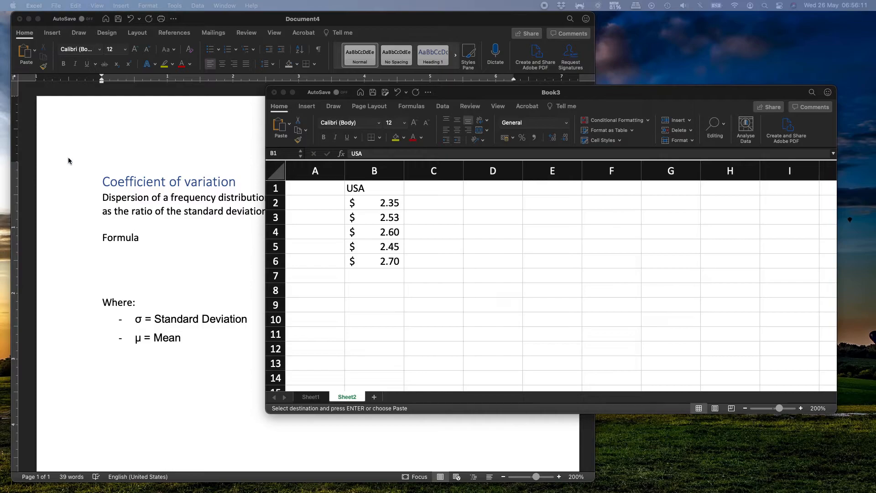
{"action": "left_click", "coordinate": [446, 190]}
{"action": "left_click", "coordinate": [445, 190]}
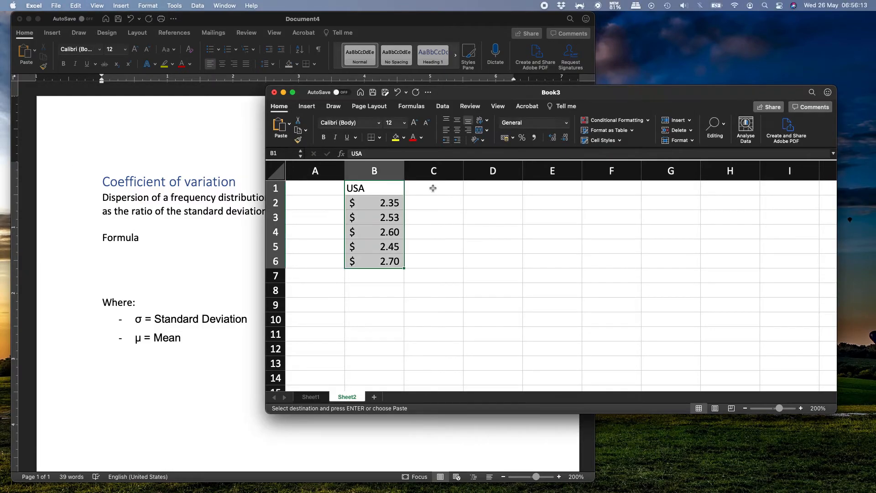
{"action": "key", "text": "super+v"}
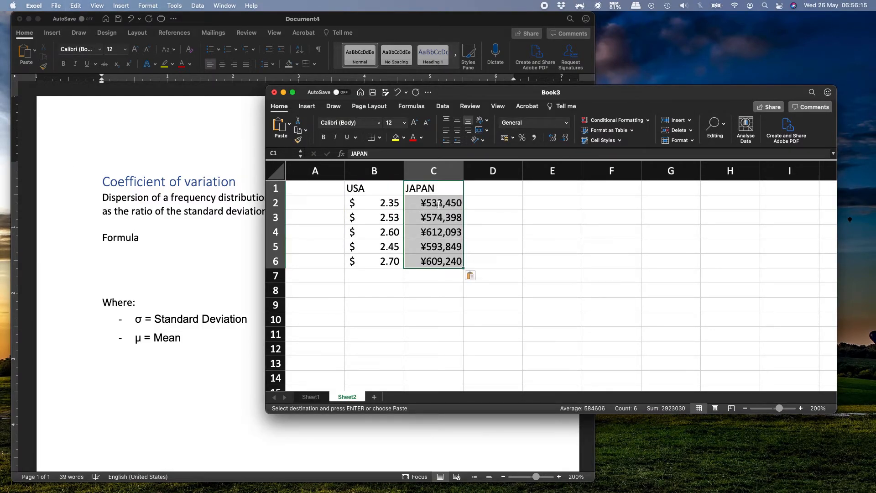
{"action": "left_click", "coordinate": [437, 205]}
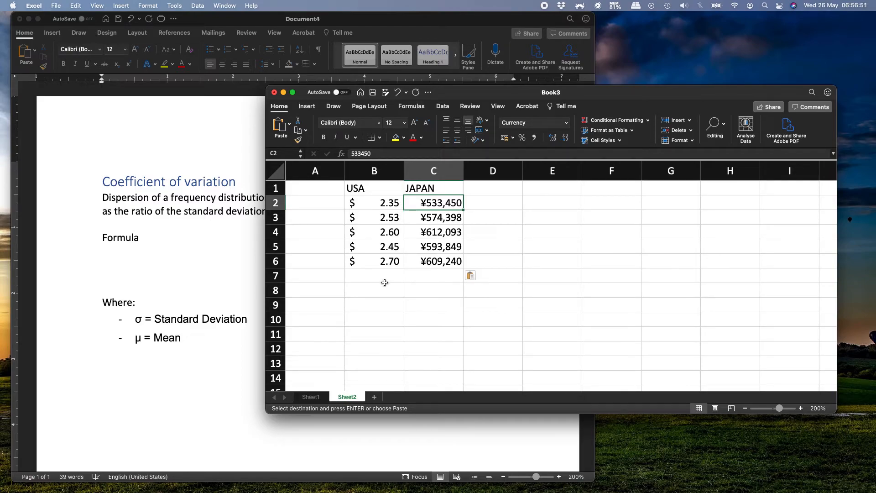
- Enter the row label Average in cell A7
{"action": "left_click", "coordinate": [321, 274]}
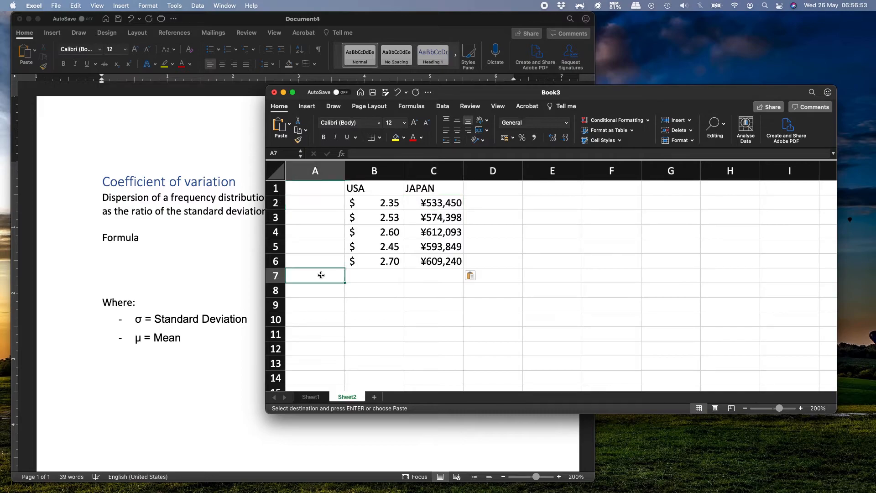
{"action": "type", "text": "Average"}
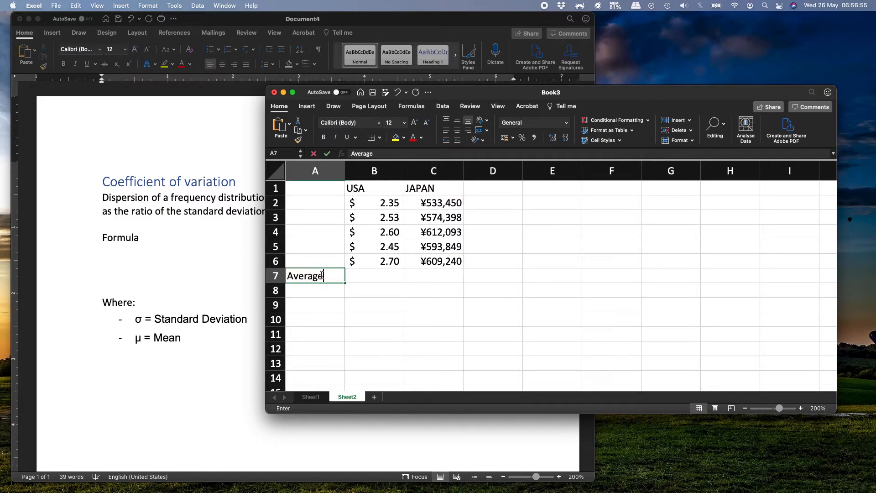
{"action": "key", "text": "Tab"}
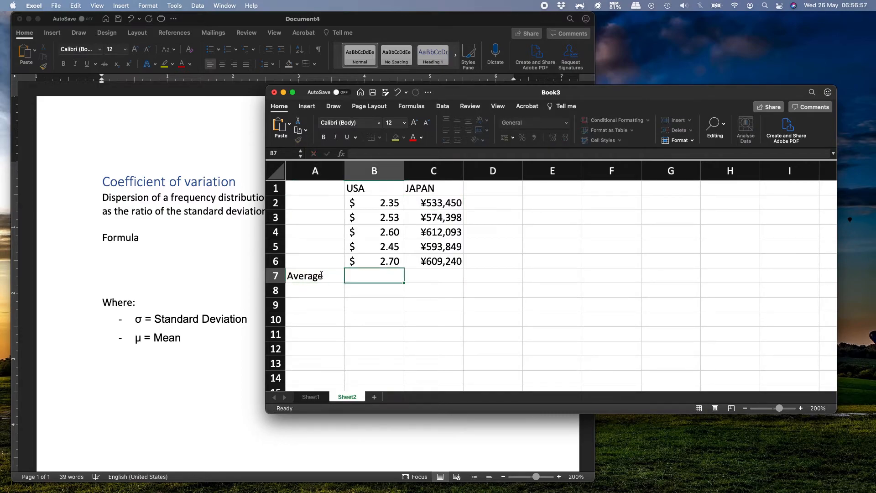
- Calculate the USA average in cell B7 with the formula =AVERAGE(B2:B6)
{"action": "type", "text": "=average("}
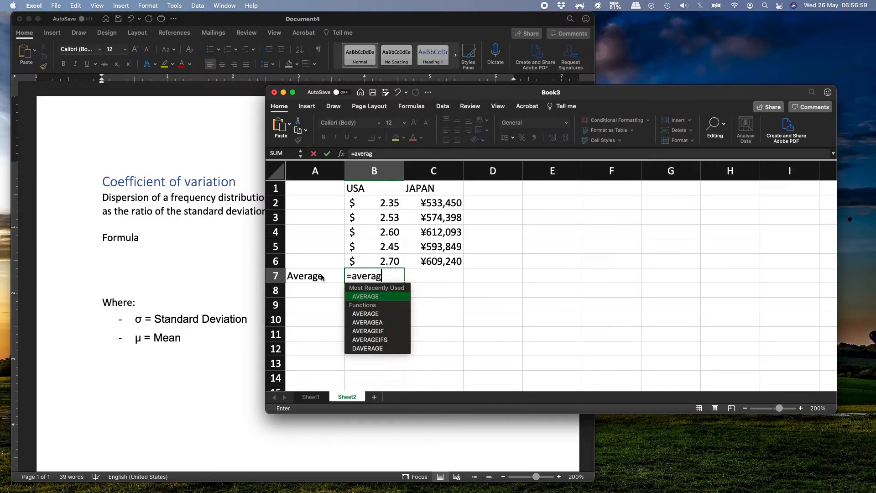
{"action": "key", "text": "Up"}
{"action": "key", "text": "Up"}
{"action": "key", "text": "Up"}
{"action": "key", "text": "Up"}
{"action": "key", "text": "Up"}
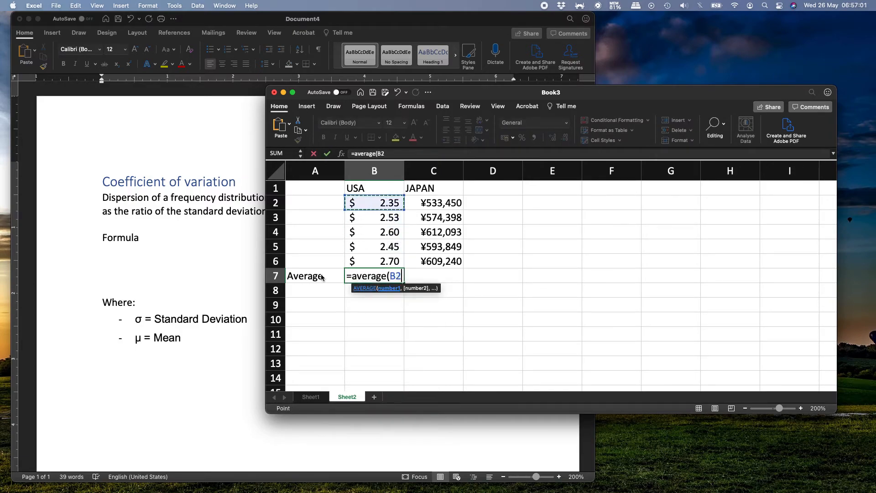
{"action": "key", "text": "shift+Down"}
{"action": "key", "text": "shift+Down"}
{"action": "key", "text": "shift+Down"}
{"action": "key", "text": "shift+Down"}
{"action": "key", "text": "Return"}
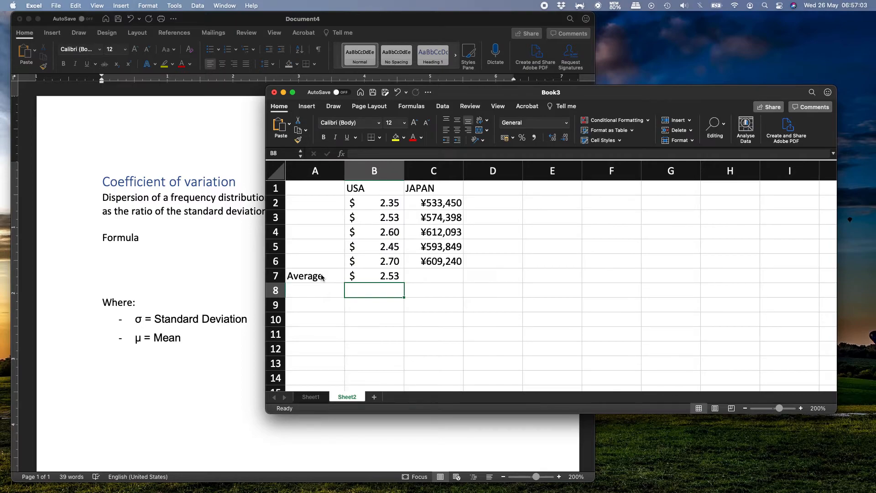
- Calculate the JAPAN average in cell C7 with an AVERAGE formula over C2:C6
{"action": "key", "text": "Up"}
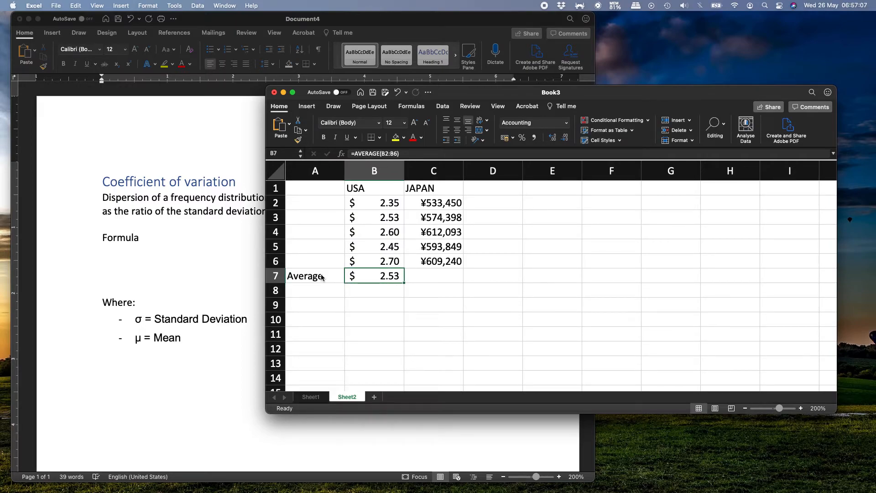
{"action": "key", "text": "Right"}
{"action": "type", "text": "="}
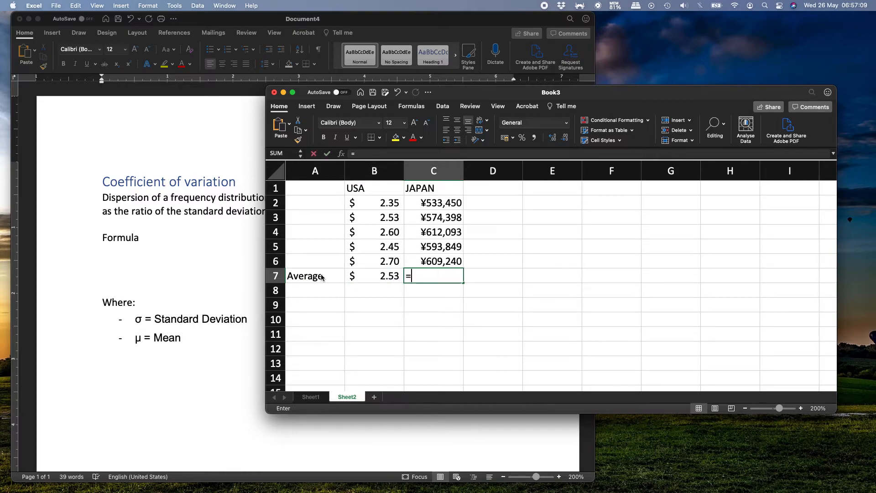
{"action": "type", "text": "average"}
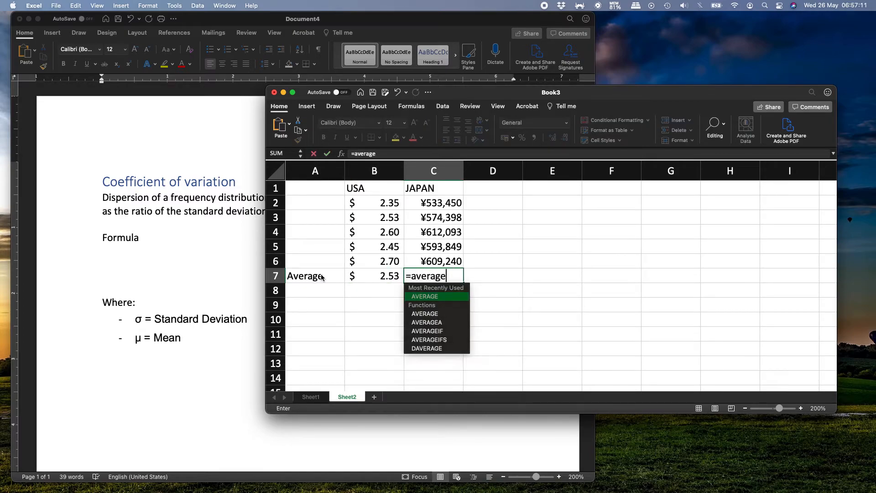
{"action": "type", "text": "("}
{"action": "key", "text": "Up"}
{"action": "key", "text": "Up"}
{"action": "key", "text": "Up"}
{"action": "key", "text": "Up"}
{"action": "key", "text": "Up"}
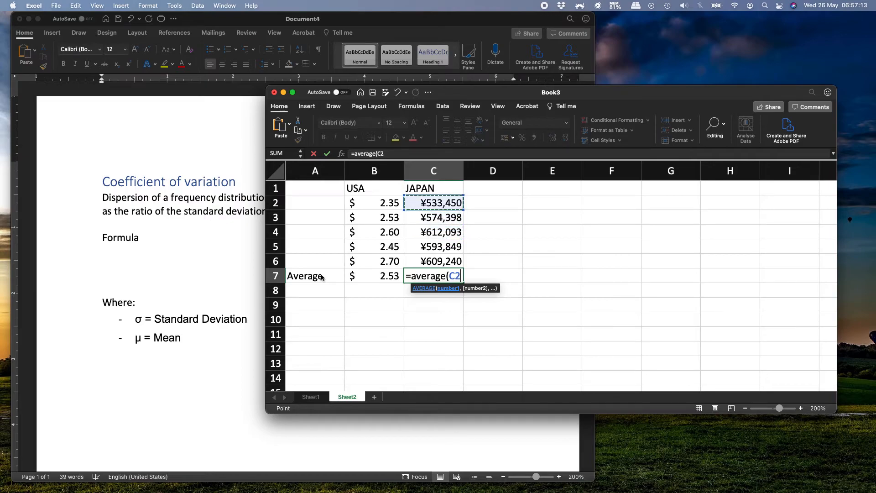
{"action": "key", "text": "shift+Down"}
{"action": "key", "text": "shift+Down"}
{"action": "key", "text": "shift+Down"}
{"action": "key", "text": "shift+Down"}
{"action": "key", "text": "Return"}
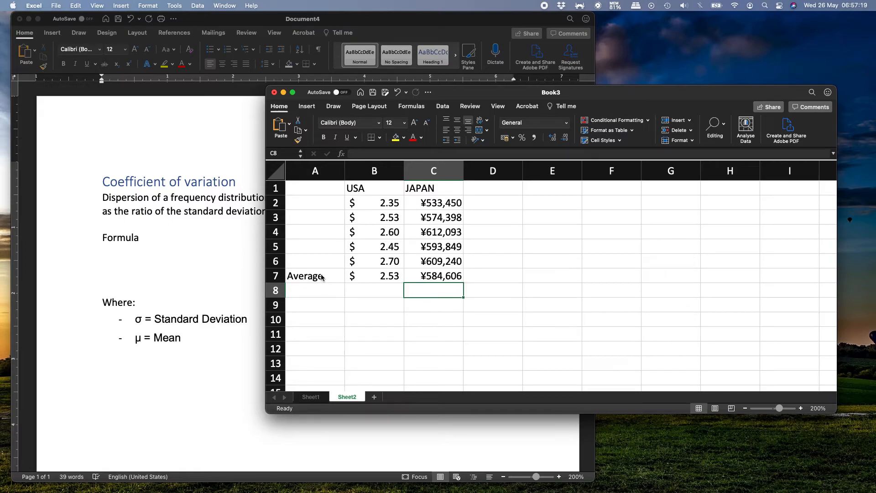
- Enter the row label STDEV in cell A8
{"action": "key", "text": "Left"}
{"action": "key", "text": "Left"}
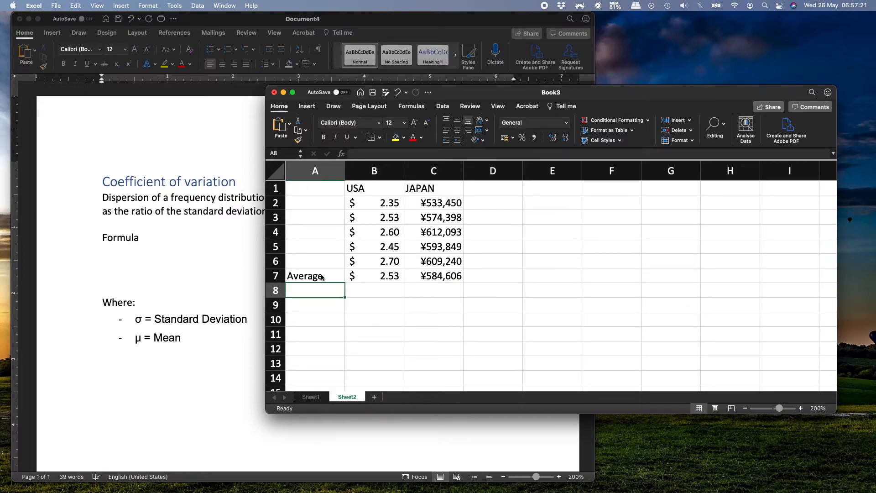
{"action": "type", "text": "STDEV"}
{"action": "key", "text": "Return"}
- Calculate the USA standard deviation in cell B8 with the formula =STDEV(B2:B6)
{"action": "key", "text": "Up"}
{"action": "key", "text": "Right"}
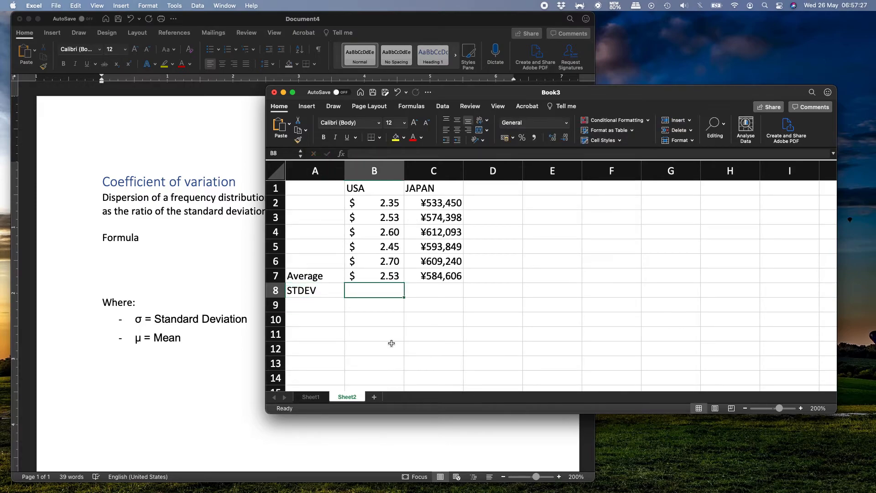
{"action": "type", "text": "=s"}
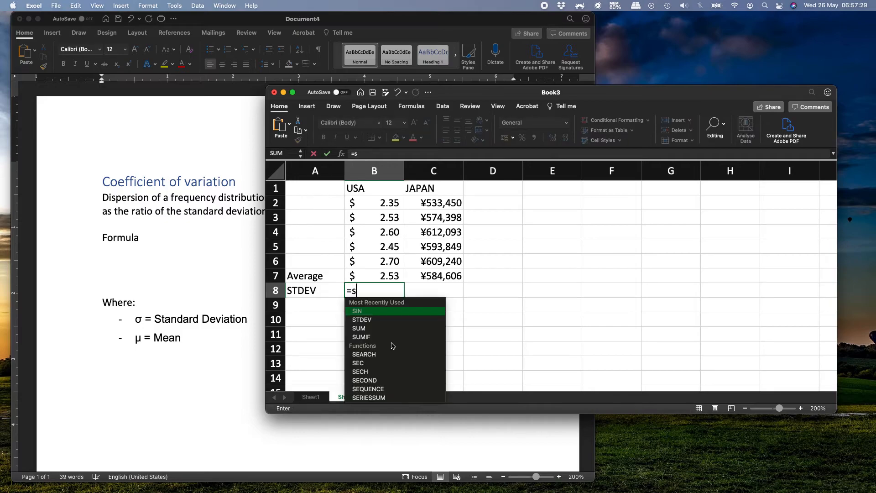
{"action": "type", "text": "tdev)"}
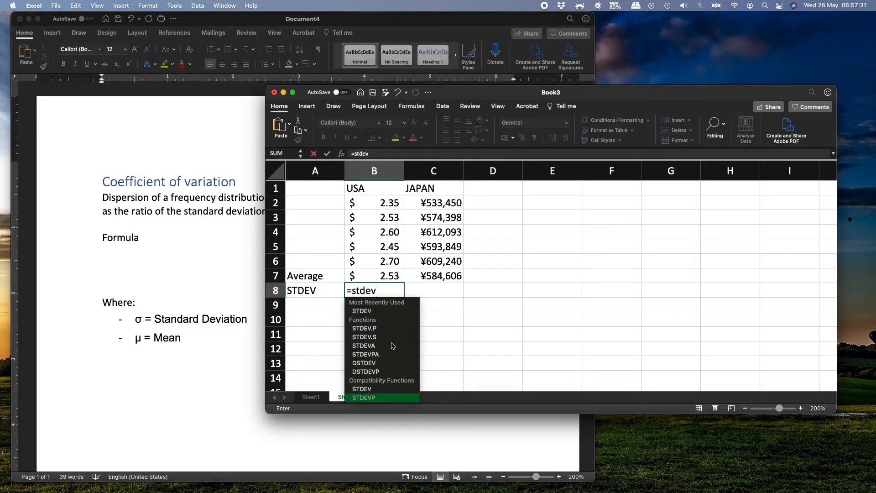
{"action": "key", "text": "BackSpace"}
{"action": "type", "text": "("}
{"action": "key", "text": "Up"}
{"action": "key", "text": "Up"}
{"action": "key", "text": "Up"}
{"action": "key", "text": "Up"}
{"action": "key", "text": "Up"}
{"action": "key", "text": "Up"}
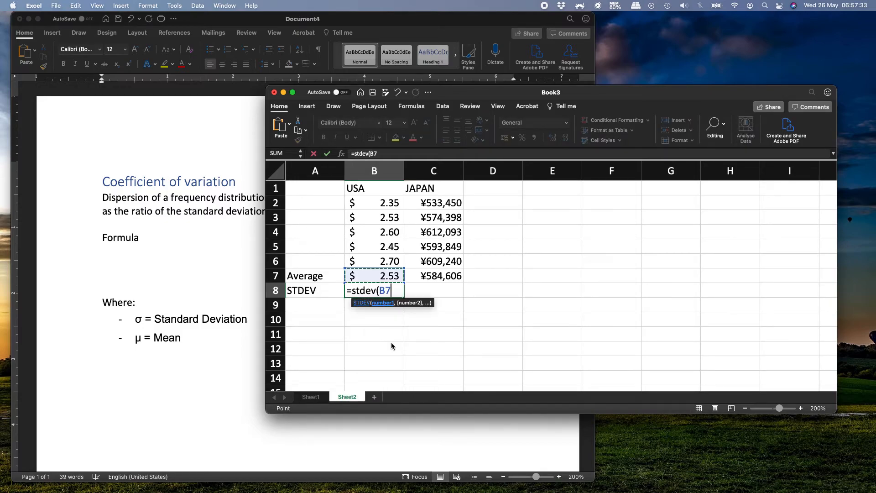
{"action": "key", "text": "shift+Down"}
{"action": "key", "text": "shift+Down"}
{"action": "key", "text": "shift+Down"}
{"action": "key", "text": "shift+Down"}
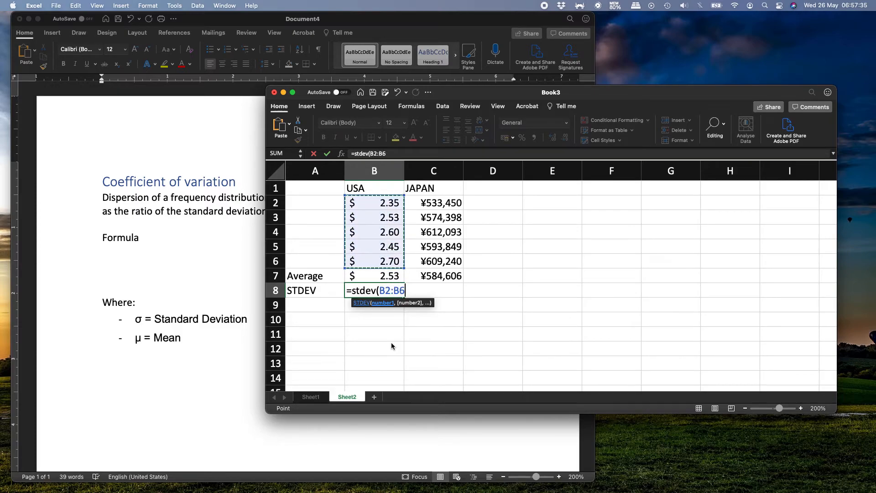
{"action": "key", "text": "Return"}
- Copy the standard deviation formula from B8 to C8 for the JAPAN column
{"action": "key", "text": "Up"}
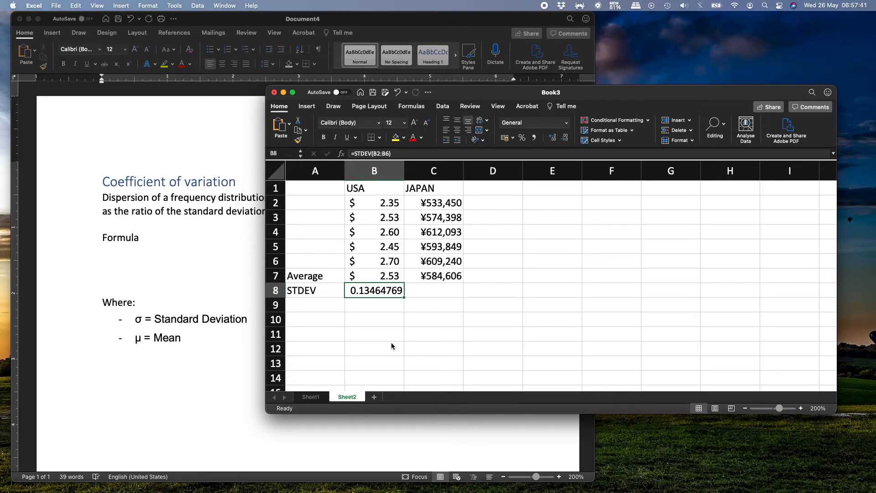
{"action": "key", "text": "super+c"}
{"action": "key", "text": "Right"}
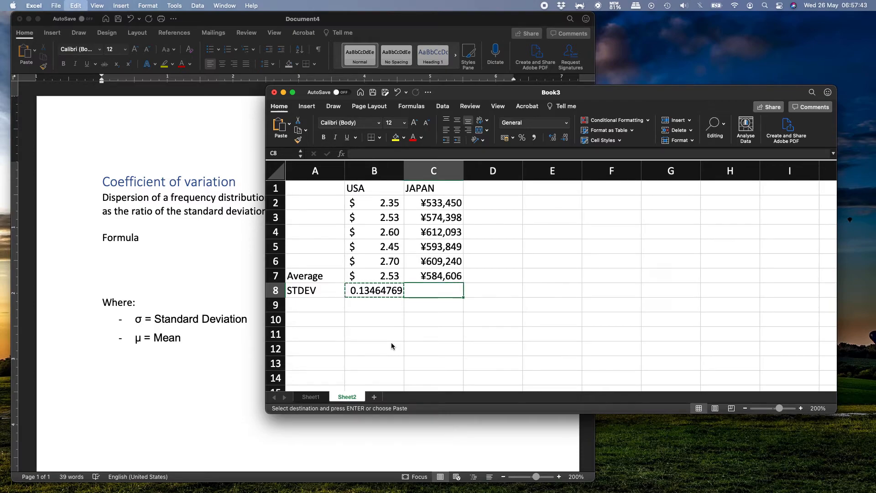
{"action": "key", "text": "super+v"}
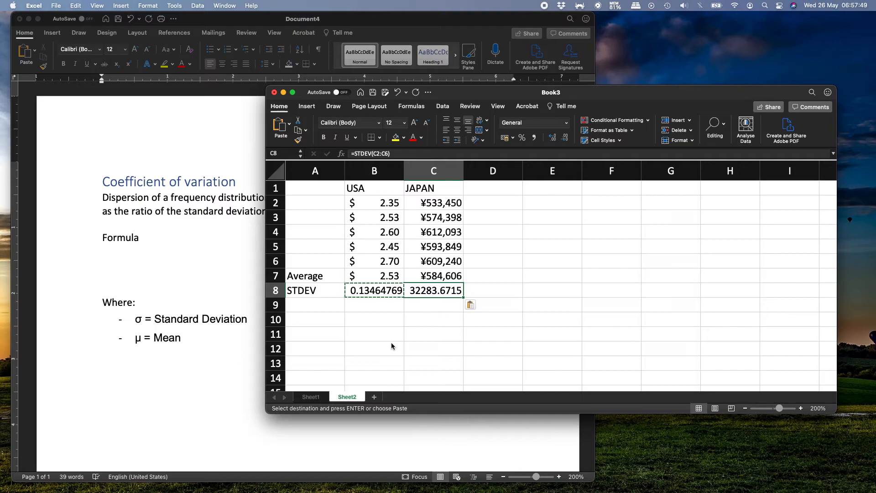
- Enter the row label CV in cell A9, below the STDEV label
{"action": "key", "text": "Escape"}
{"action": "key", "text": "Left"}
{"action": "key", "text": "shift+Right"}
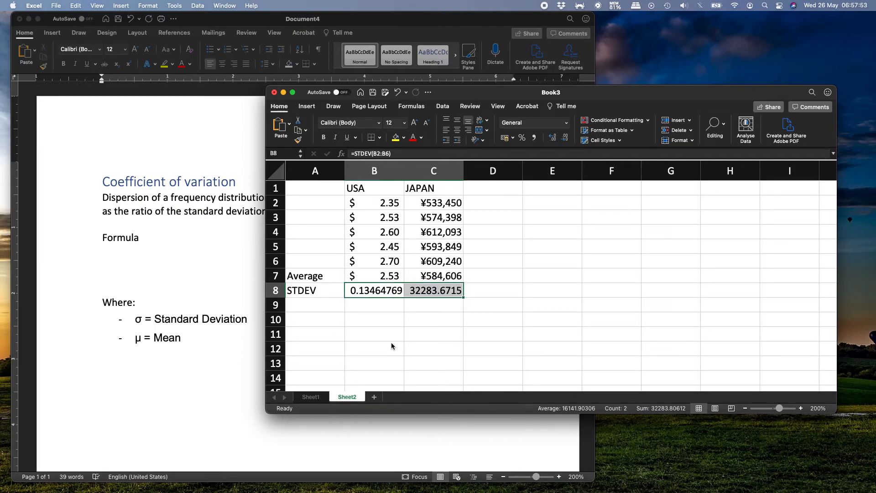
{"action": "key", "text": "Down"}
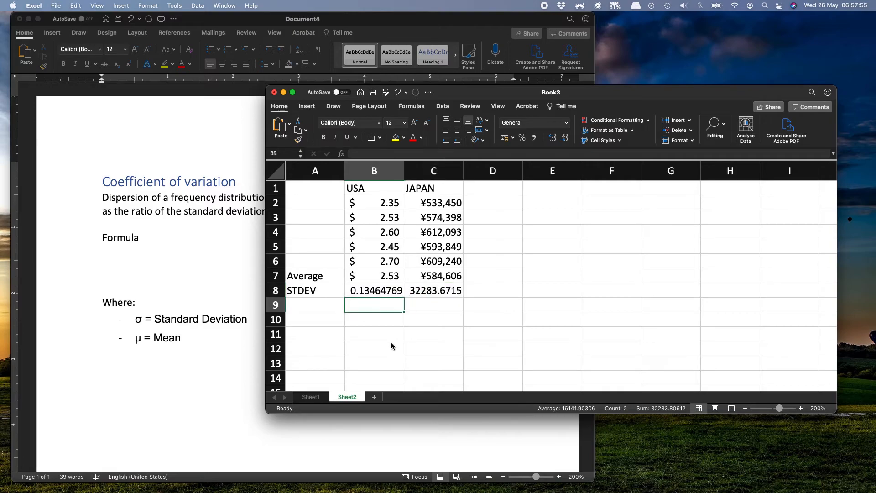
{"action": "key", "text": "Left"}
{"action": "type", "text": "CV"}
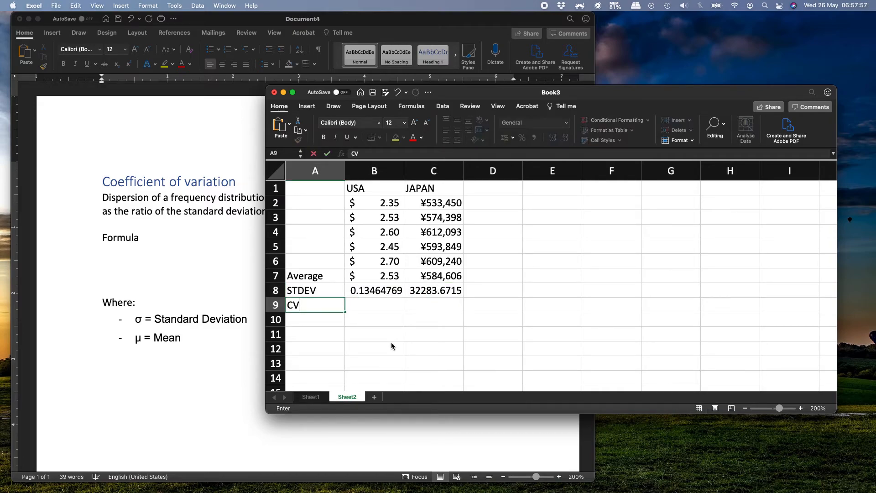
{"action": "key", "text": "Return"}
- Calculate the USA coefficient of variation in cell B9 with the formula =B8/B7
{"action": "key", "text": "Up"}
{"action": "key", "text": "Right"}
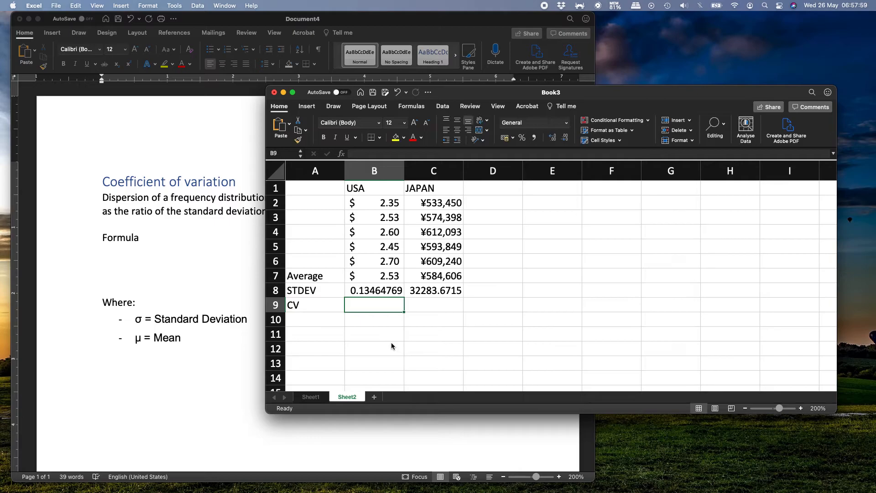
{"action": "type", "text": "="}
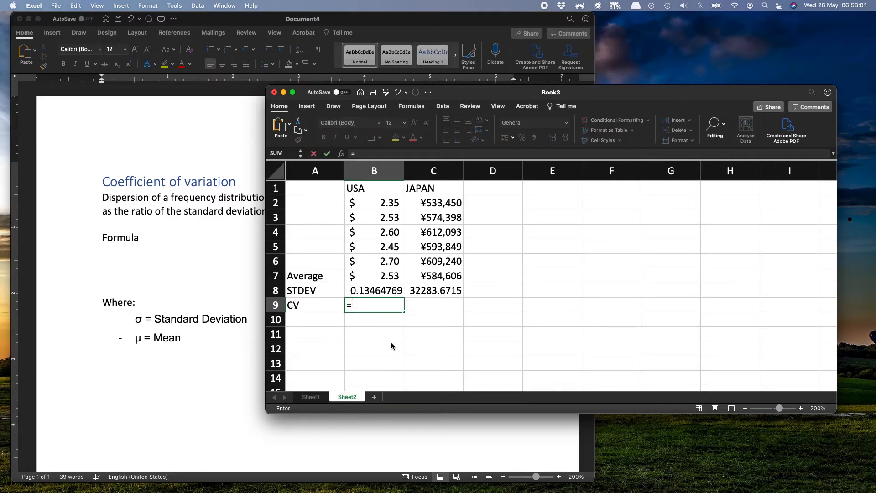
{"action": "key", "text": "Up"}
{"action": "type", "text": "/"}
{"action": "key", "text": "Up"}
- Format the USA coefficient of variation in B9 as a percentage with two decimal places
{"action": "key", "text": "Up"}
{"action": "key", "text": "Return"}
{"action": "key", "text": "Up"}
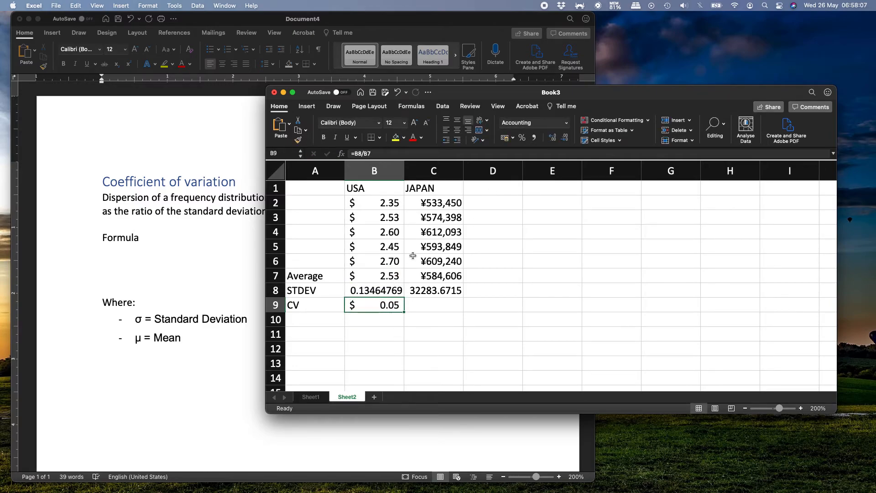
{"action": "left_click", "coordinate": [523, 139]}
{"action": "left_click", "coordinate": [553, 137]}
{"action": "left_click", "coordinate": [553, 137]}
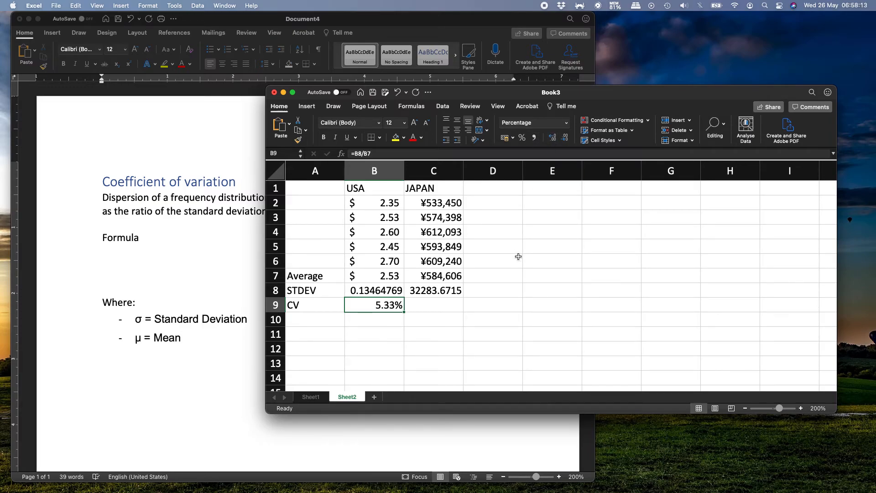
- Copy the coefficient of variation formula from B9 to C9 for the JAPAN column
{"action": "key", "text": "super+c"}
{"action": "key", "text": "Right"}
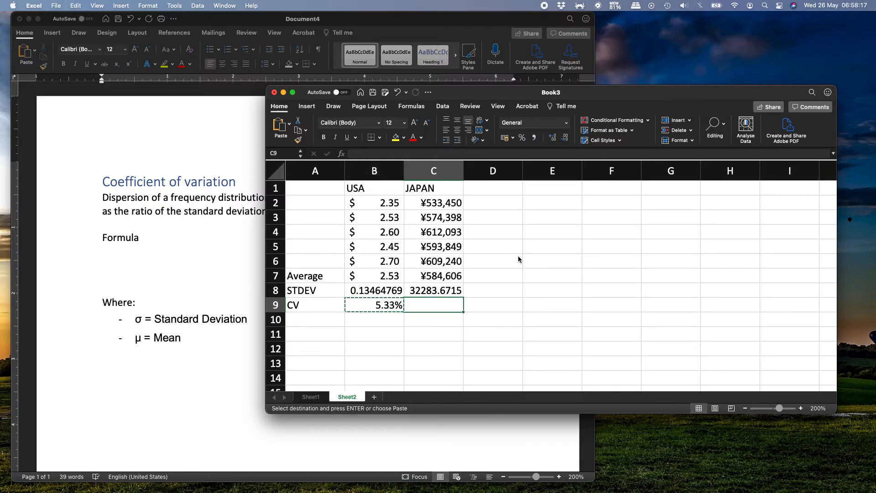
{"action": "key", "text": "super+v"}
{"action": "key", "text": "Escape"}
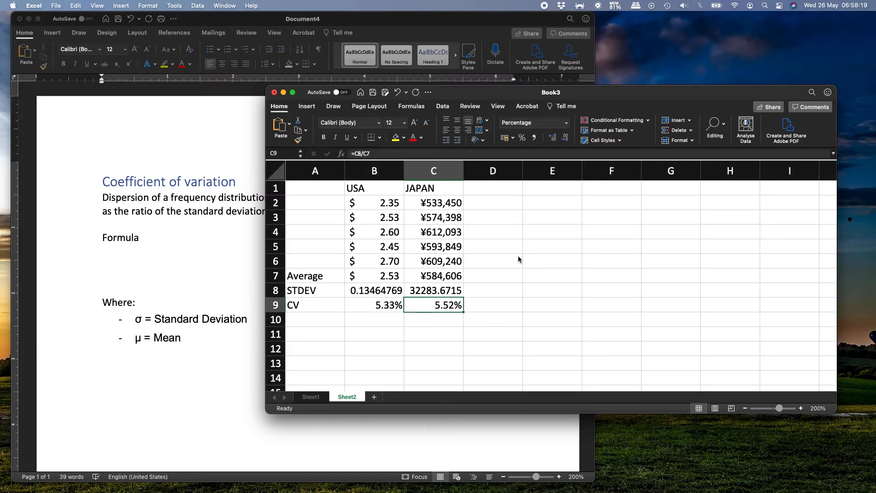
- Compare the USA and JAPAN CV values in B9:C9, and review the currency data and averages in B2:C7
{"action": "key", "text": "Left"}
{"action": "key", "text": "shift+Right"}
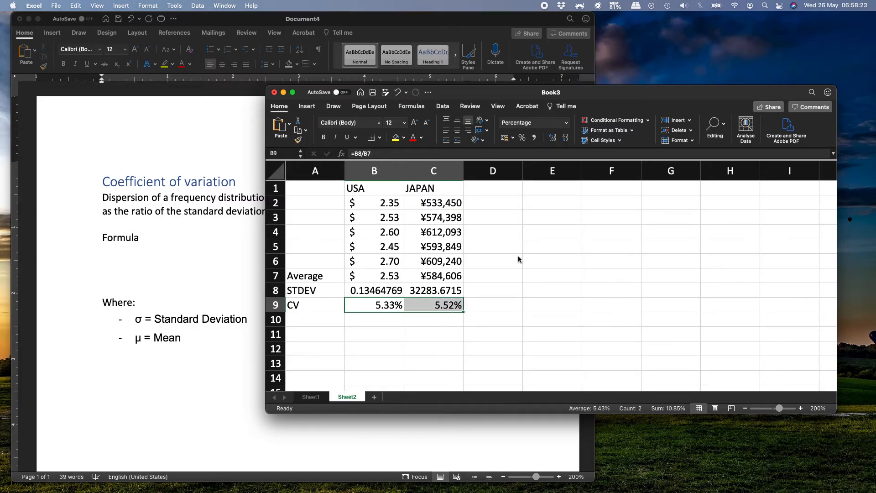
{"action": "key", "text": "Up"}
{"action": "key", "text": "Up"}
{"action": "key", "text": "Up"}
{"action": "key", "text": "Up"}
{"action": "key", "text": "Up"}
{"action": "key", "text": "Up"}
{"action": "key", "text": "Up"}
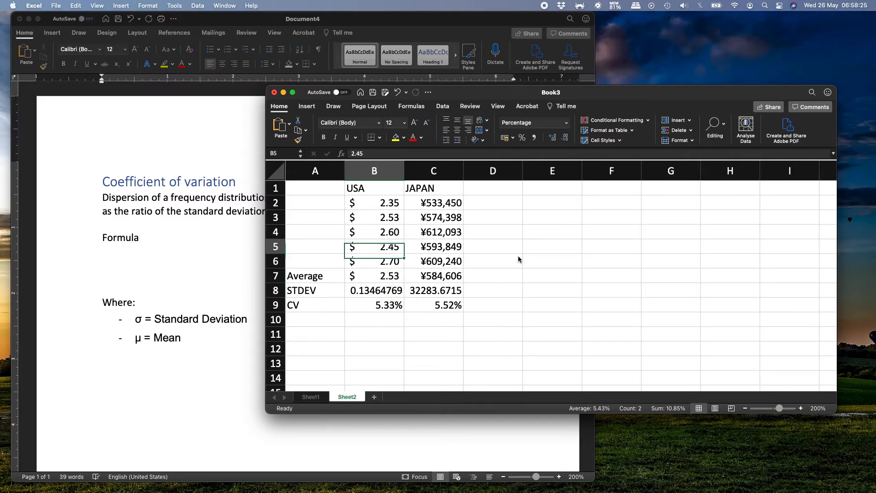
{"action": "key", "text": "shift+Right"}
{"action": "key", "text": "shift+Down"}
{"action": "key", "text": "shift+Down"}
{"action": "key", "text": "shift+Down"}
{"action": "key", "text": "shift+Down"}
{"action": "key", "text": "shift+Down"}
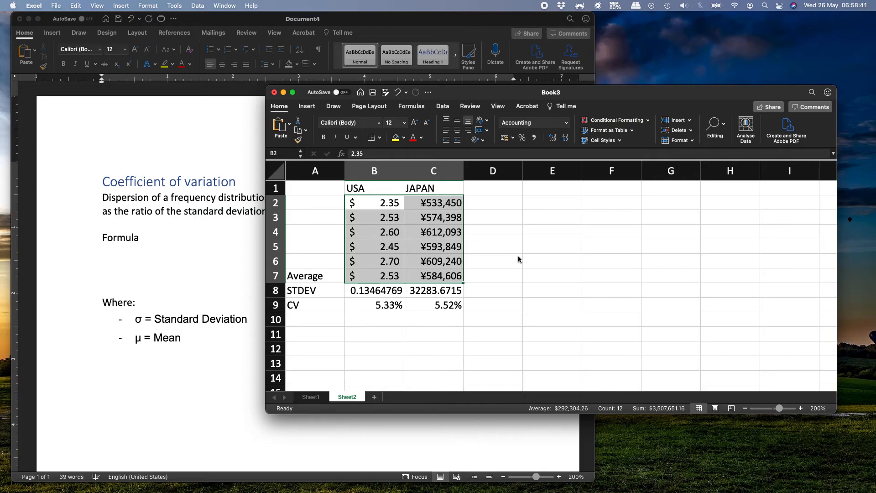
- Compare the USA and JAPAN standard deviations in B8:C8 with the JAPAN prices and the USA CV in B9
{"action": "key", "text": "Down"}
{"action": "key", "text": "Down"}
{"action": "key", "text": "Down"}
{"action": "key", "text": "Down"}
{"action": "key", "text": "Down"}
{"action": "key", "text": "Down"}
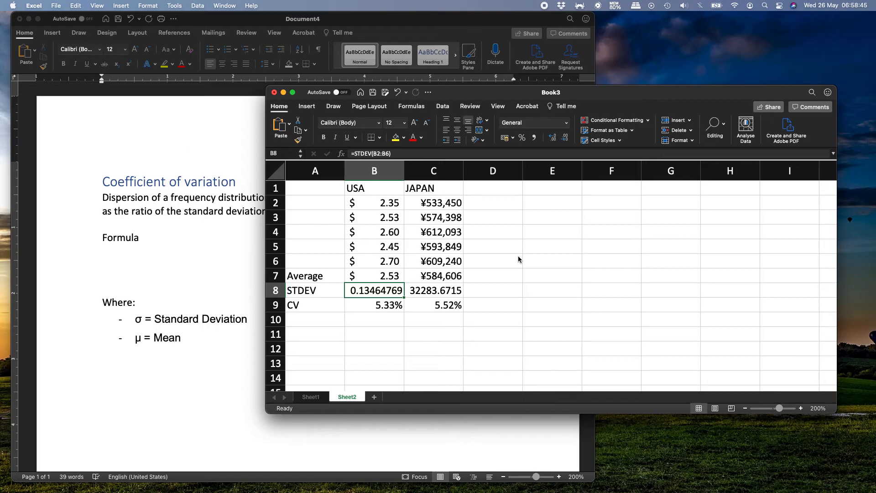
{"action": "key", "text": "shift+Right"}
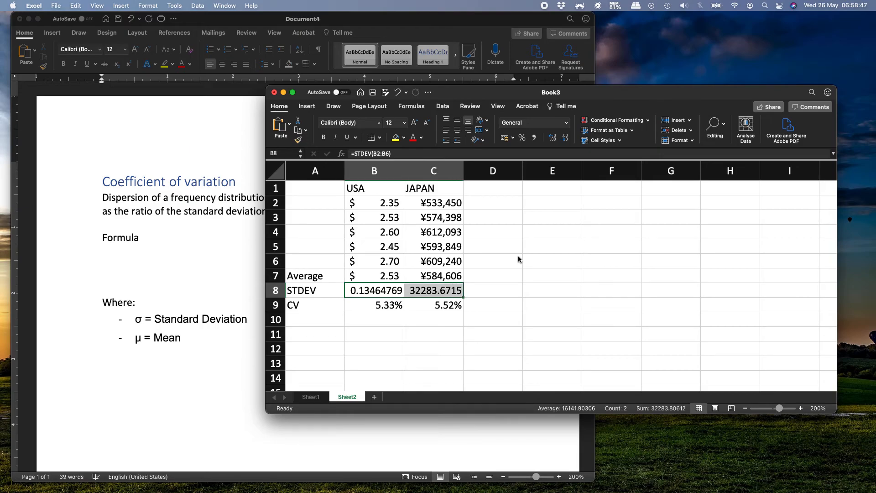
{"action": "key", "text": "Left"}
{"action": "key", "text": "Right"}
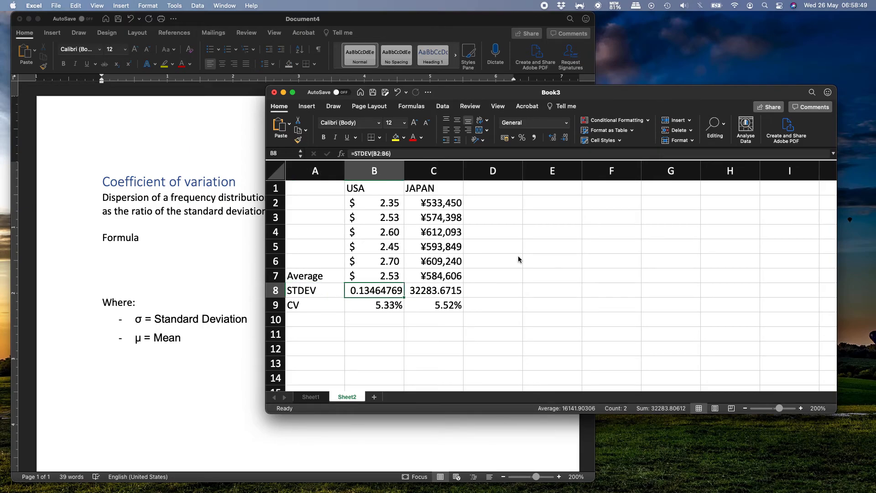
{"action": "key", "text": "shift+Right"}
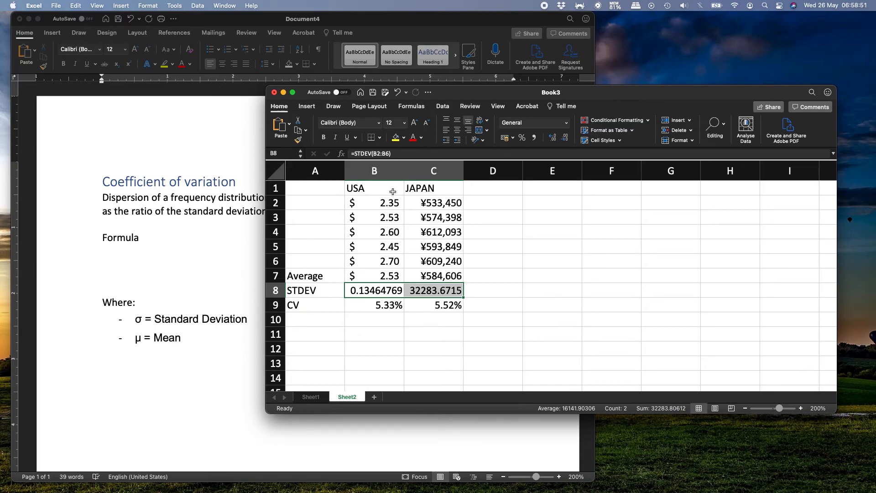
{"action": "left_click", "coordinate": [370, 291]}
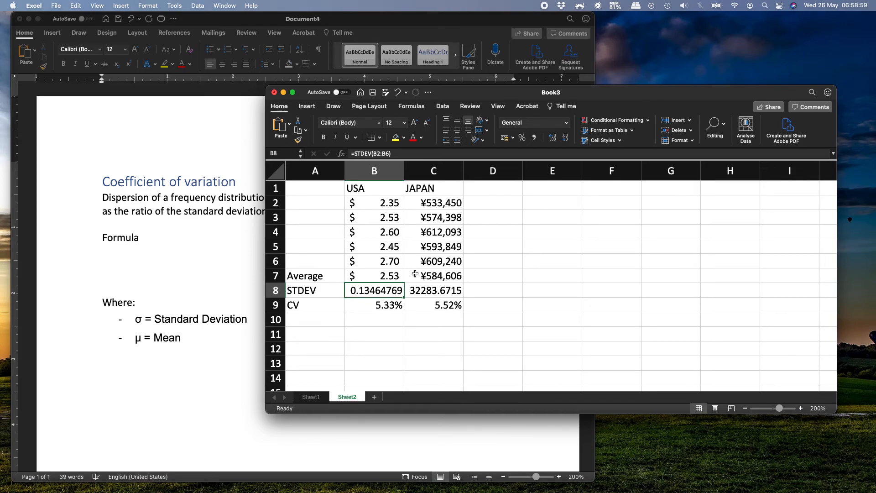
{"action": "left_click", "coordinate": [426, 292]}
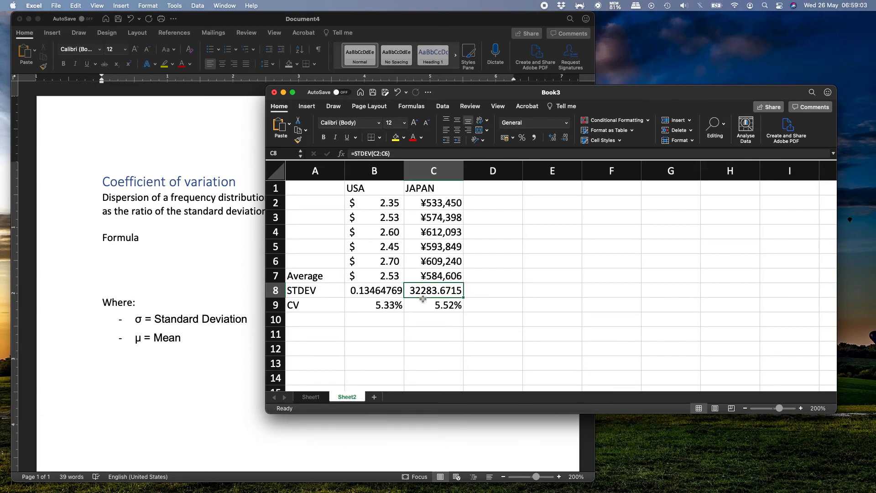
{"action": "left_click", "coordinate": [438, 218]}
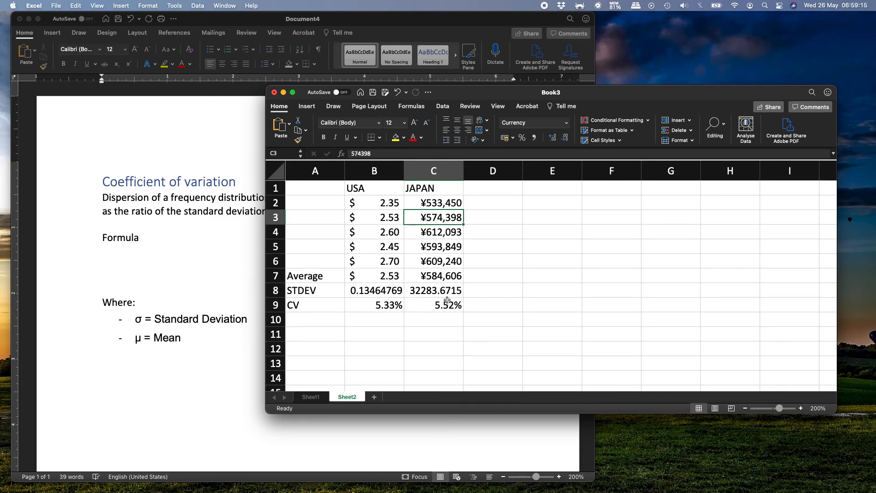
{"action": "left_click", "coordinate": [384, 308]}
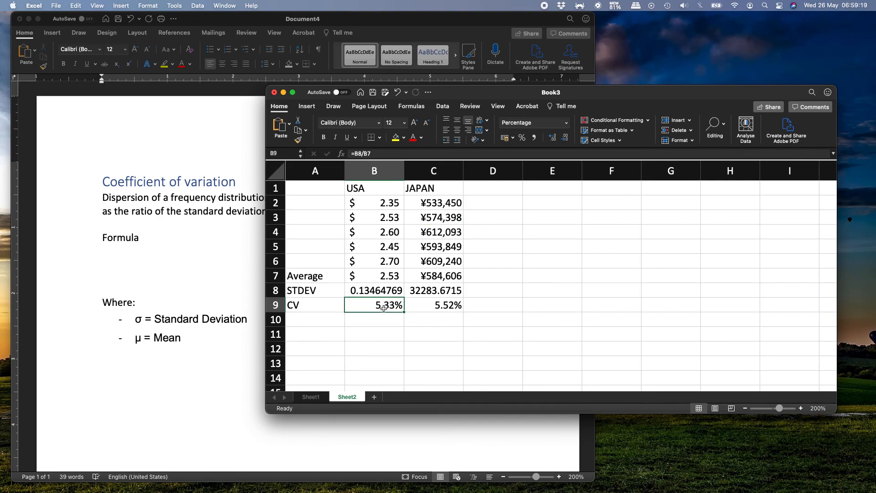